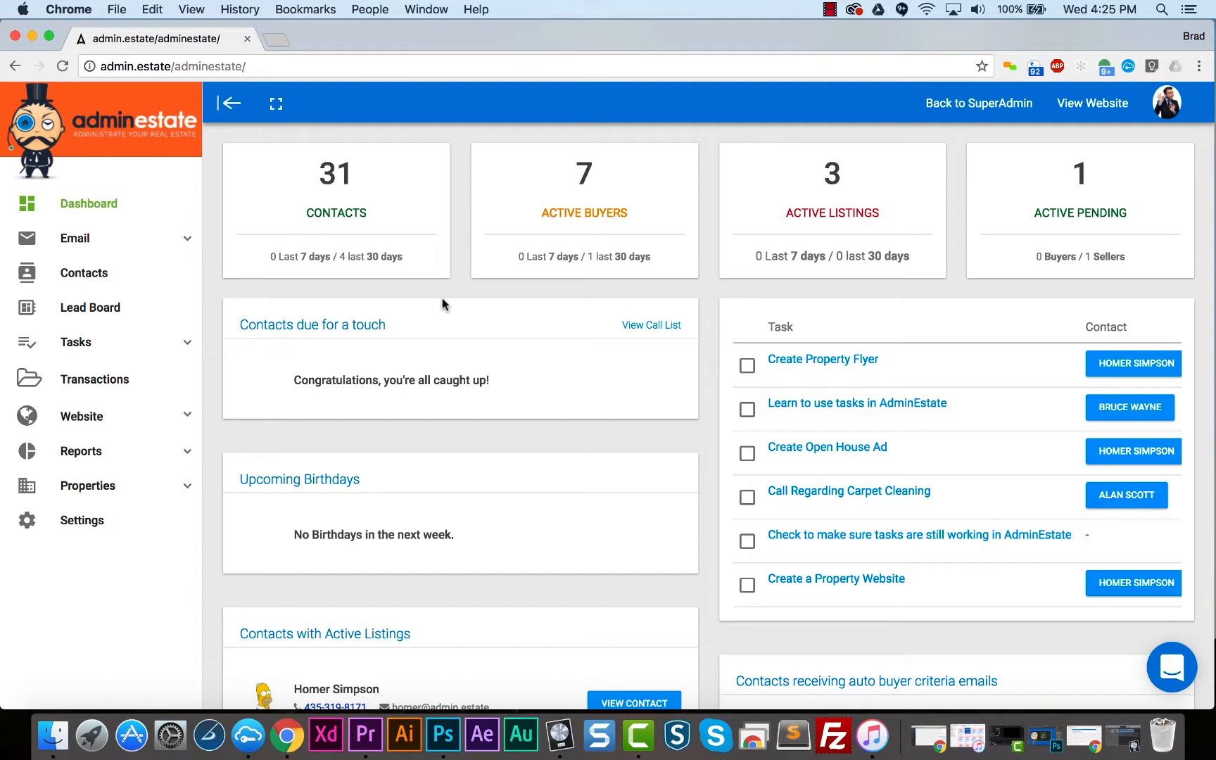
# - Open the list of active tasks and activate its search field
pyautogui.click(188, 345)
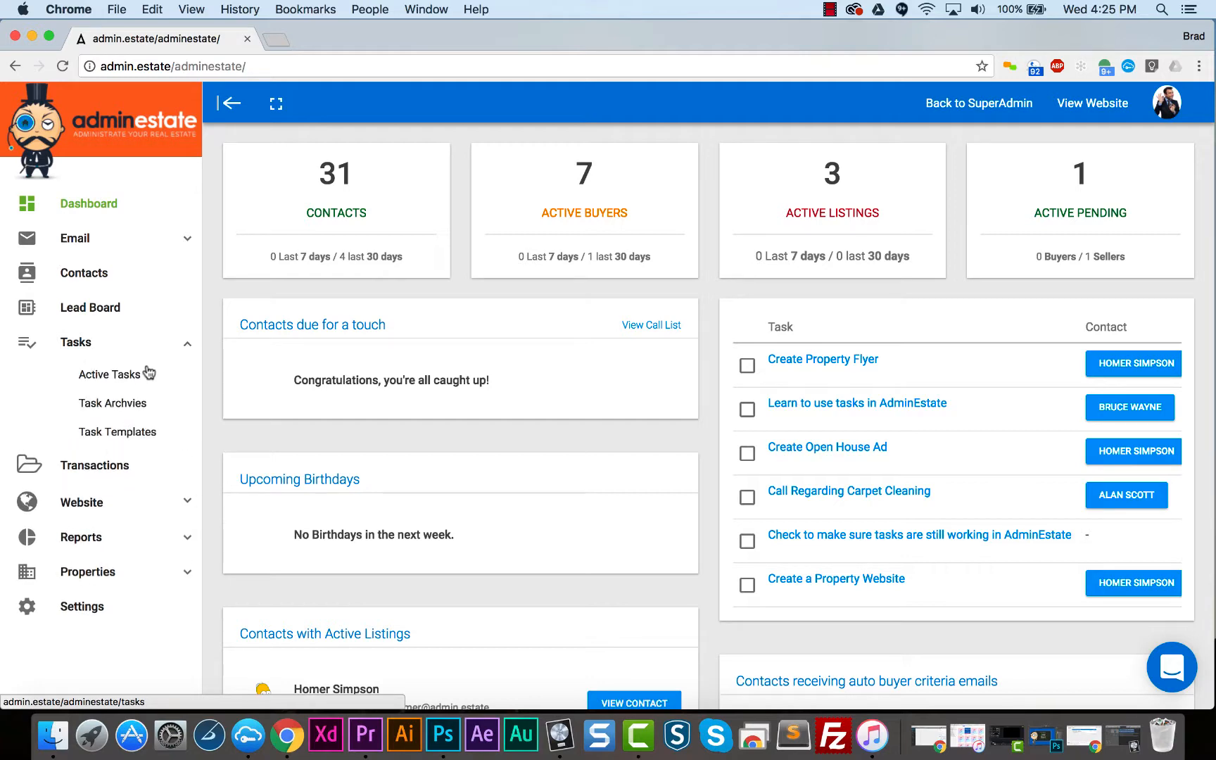
pyautogui.click(138, 379)
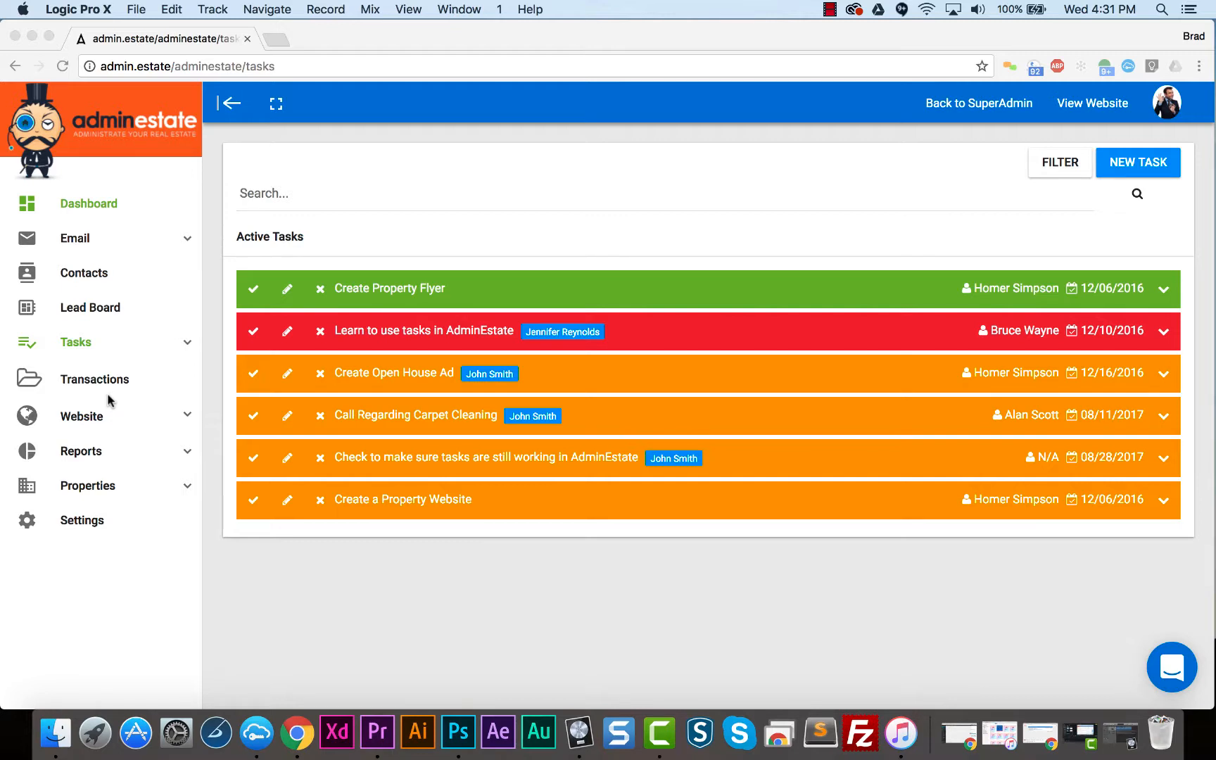
pyautogui.click(356, 196)
pyautogui.click(353, 199)
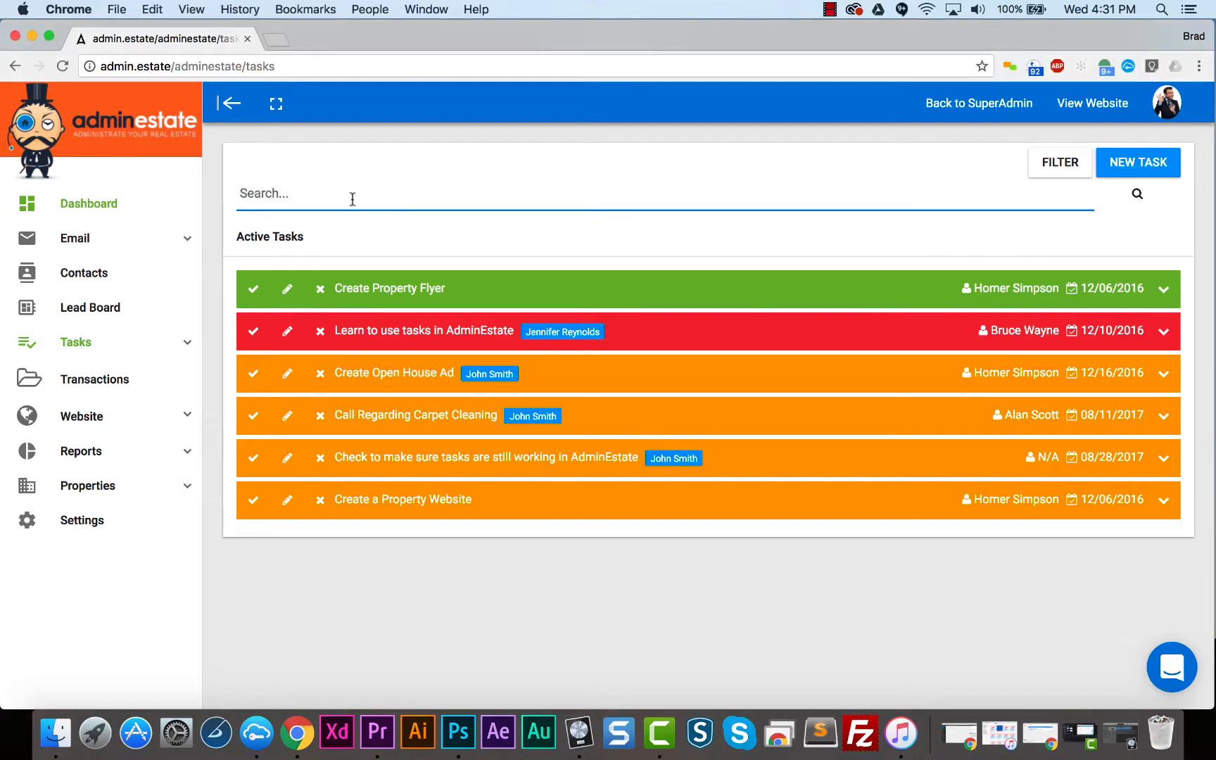
# - Show the advanced filter options and review the choices for status, assignment, sorting and contact
pyautogui.click(1049, 164)
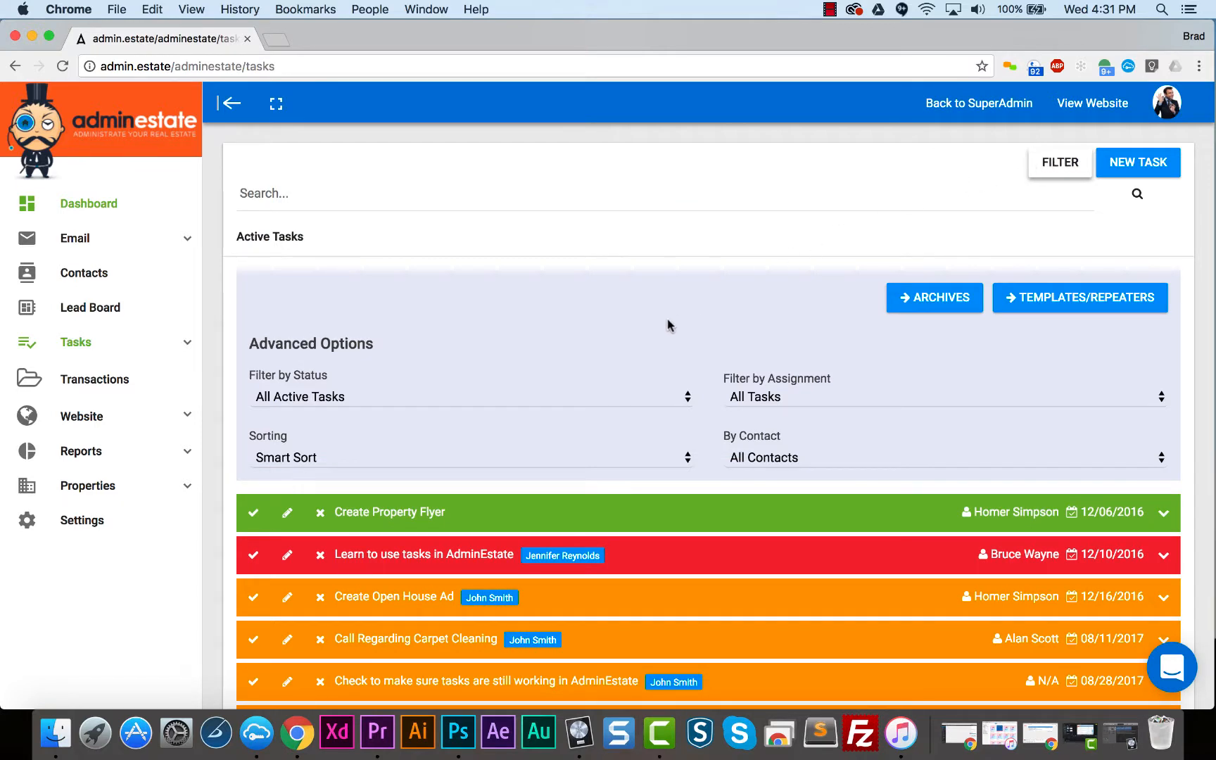
pyautogui.click(568, 399)
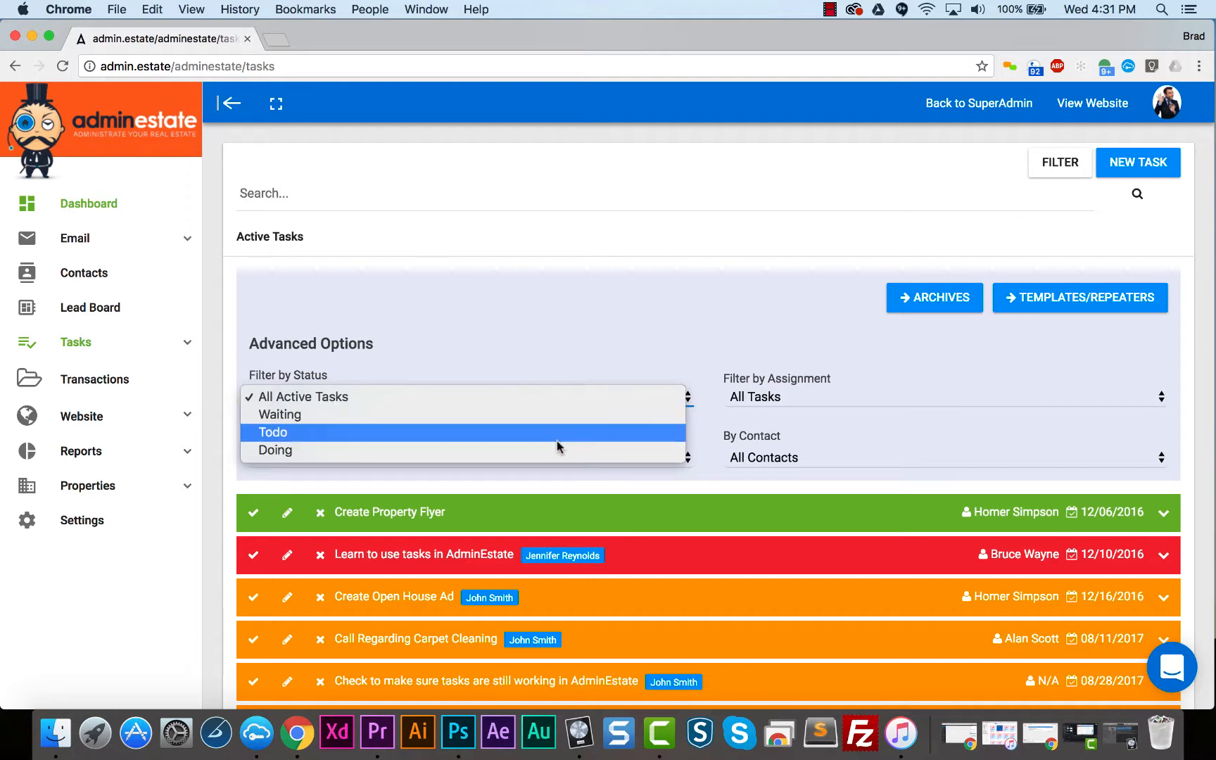
pyautogui.click(586, 354)
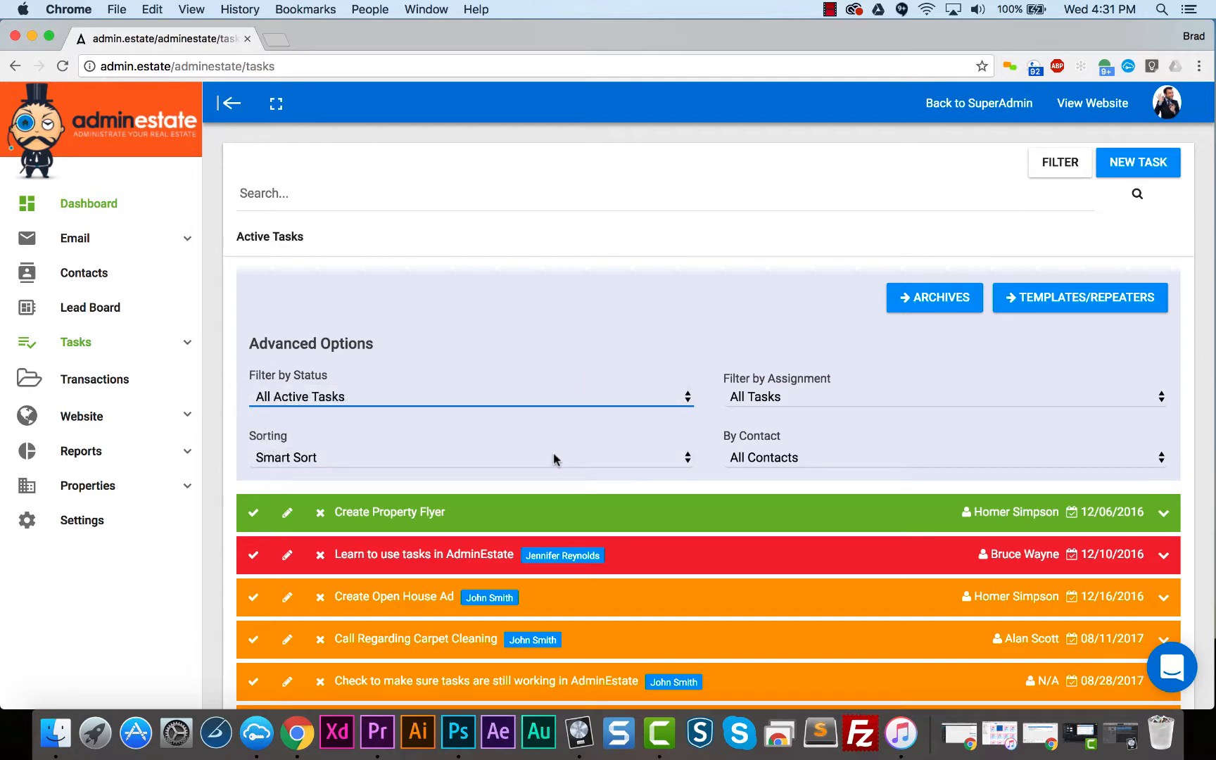
pyautogui.click(777, 400)
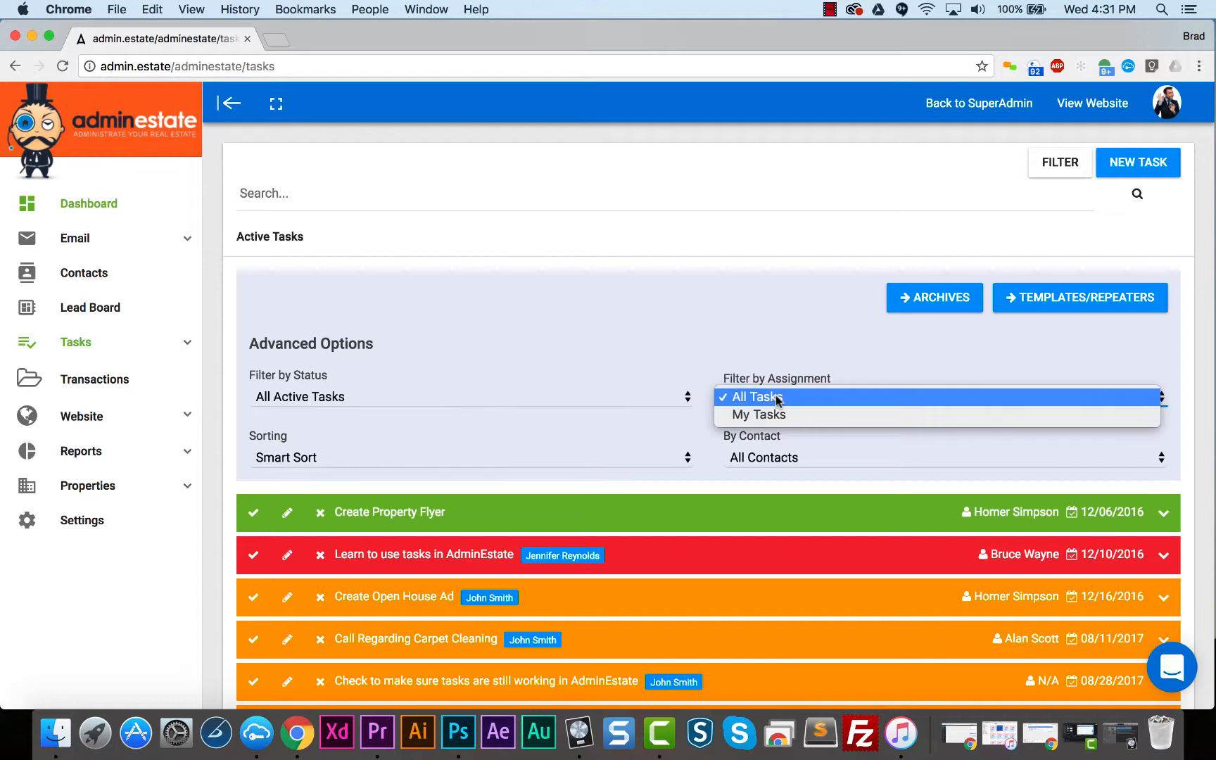
pyautogui.click(775, 357)
pyautogui.click(598, 459)
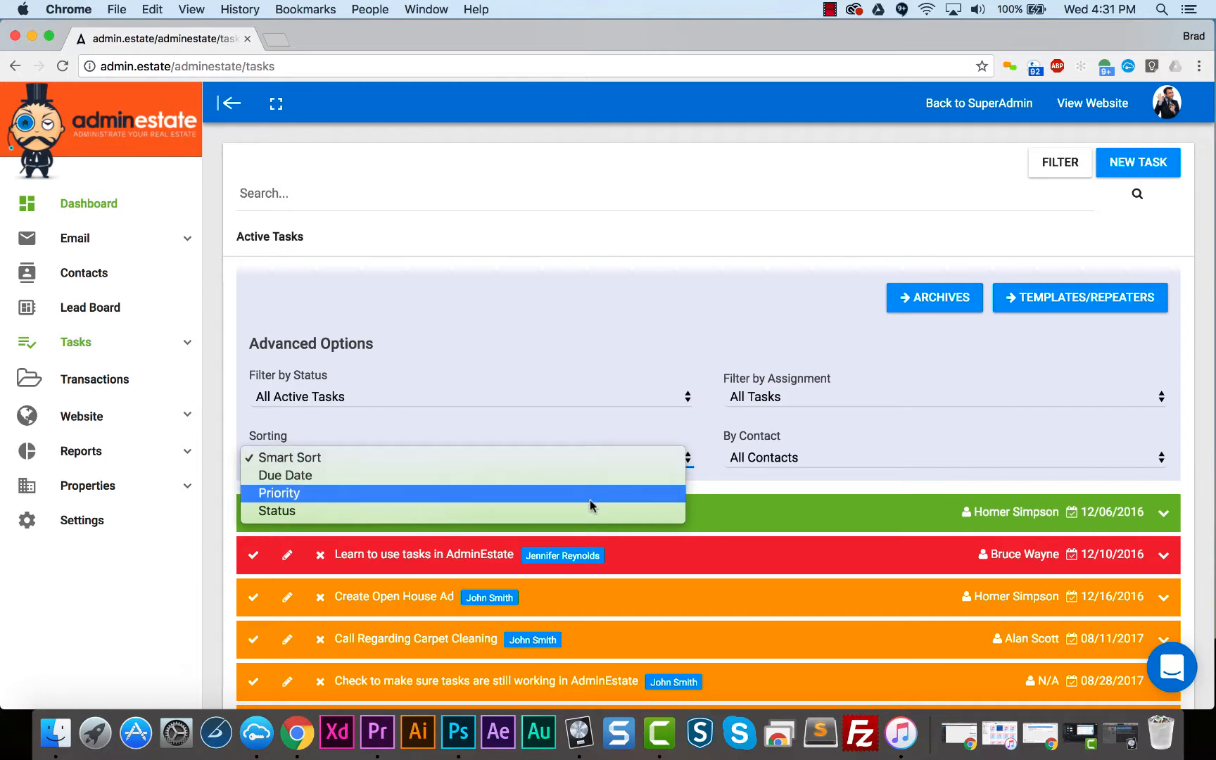
pyautogui.click(607, 424)
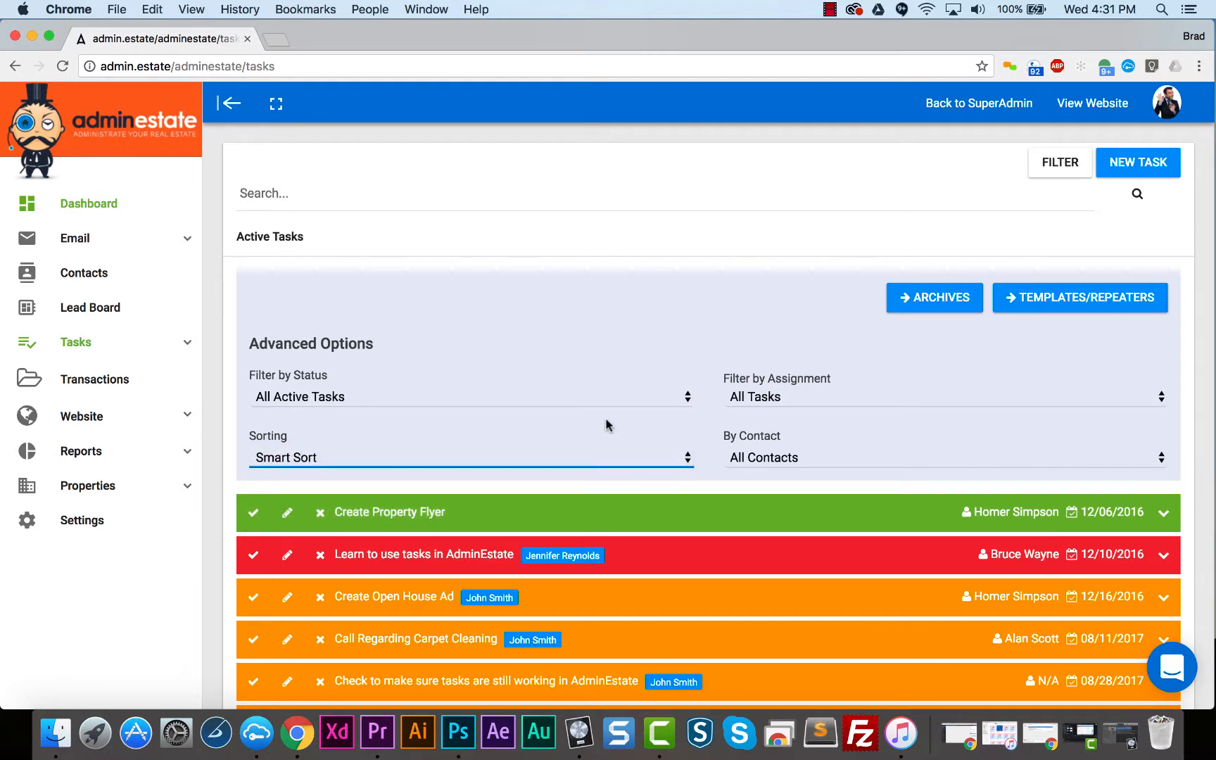
pyautogui.click(746, 461)
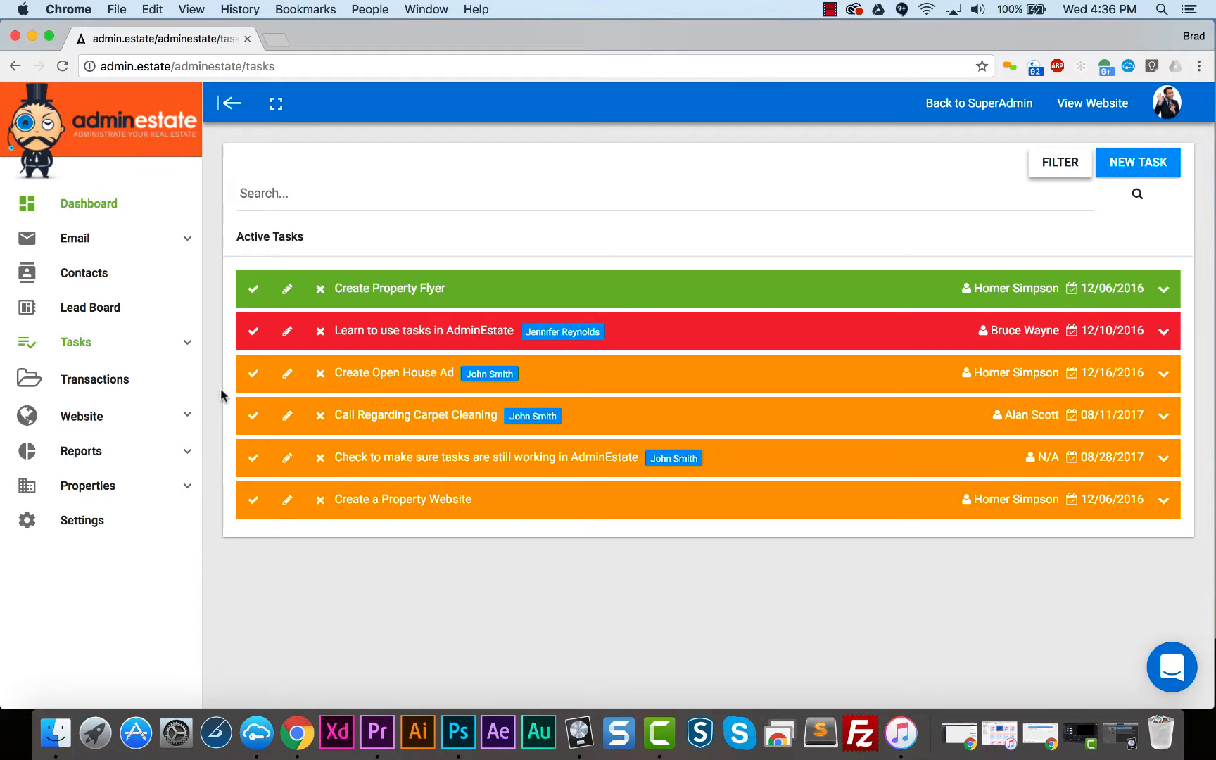
# - Mark the "Create Open House Ad" task as complete and open the "Learn to use tasks in AdminEstate" task for editing
pyautogui.click(252, 375)
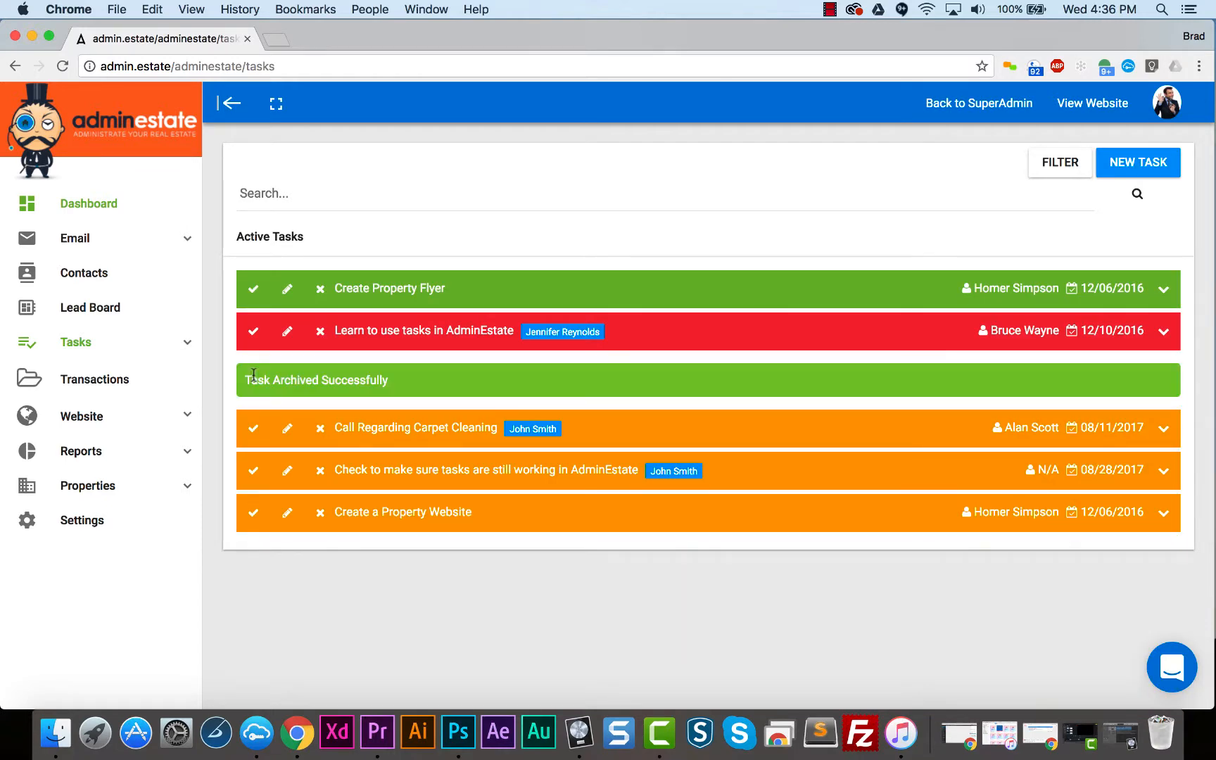
pyautogui.click(286, 334)
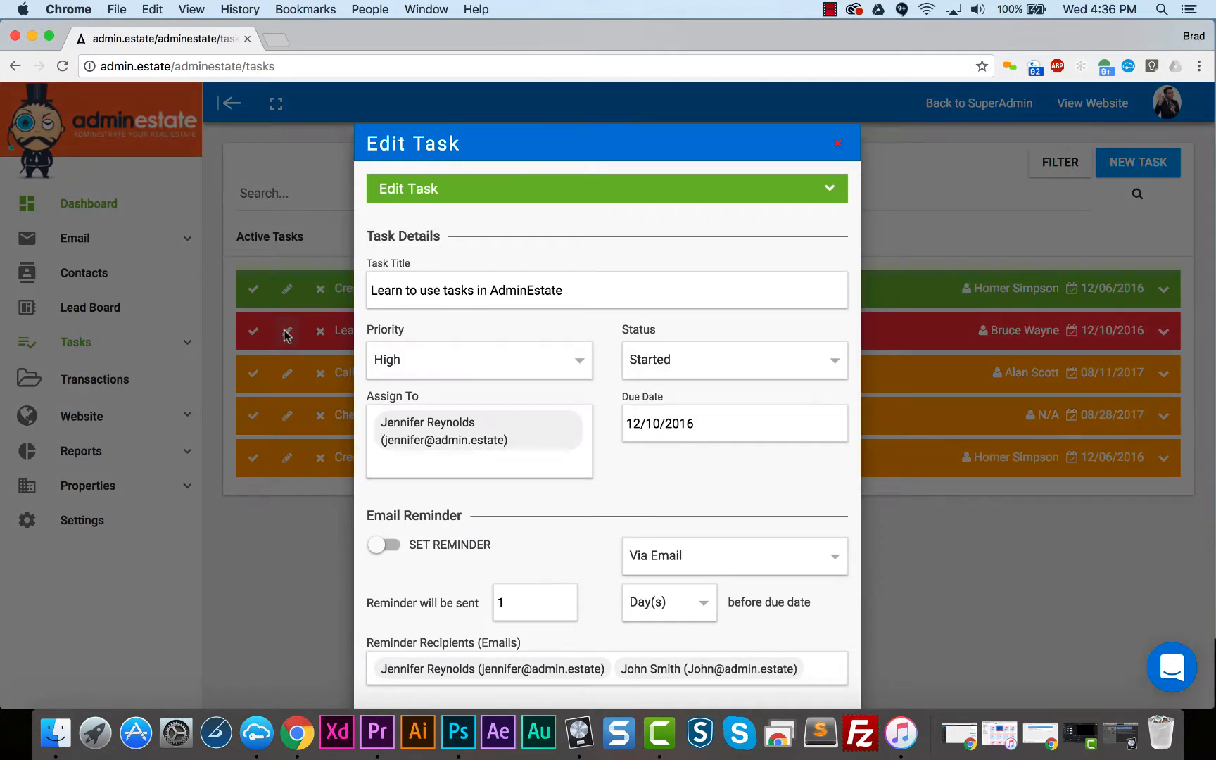
# - Delete the "Call Regarding Carpet Cleaning" task permanently instead of archiving it
pyautogui.click(320, 378)
pyautogui.click(321, 378)
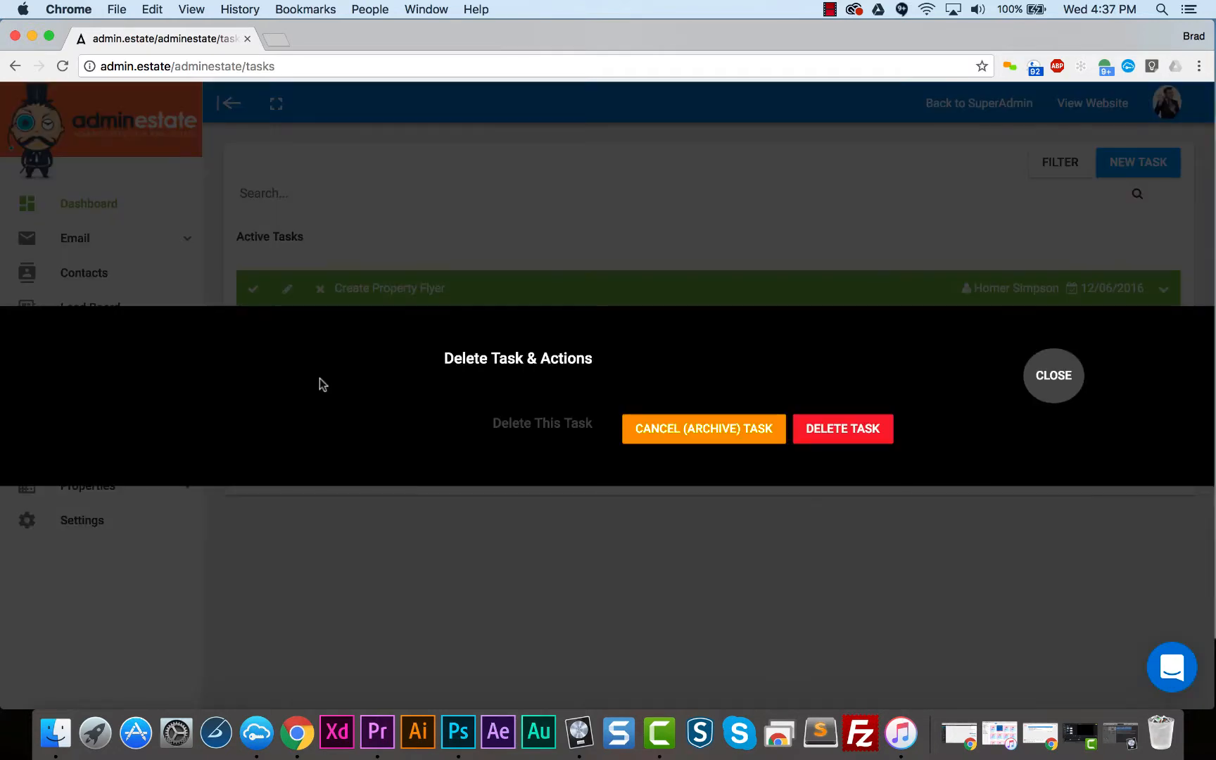
pyautogui.click(839, 433)
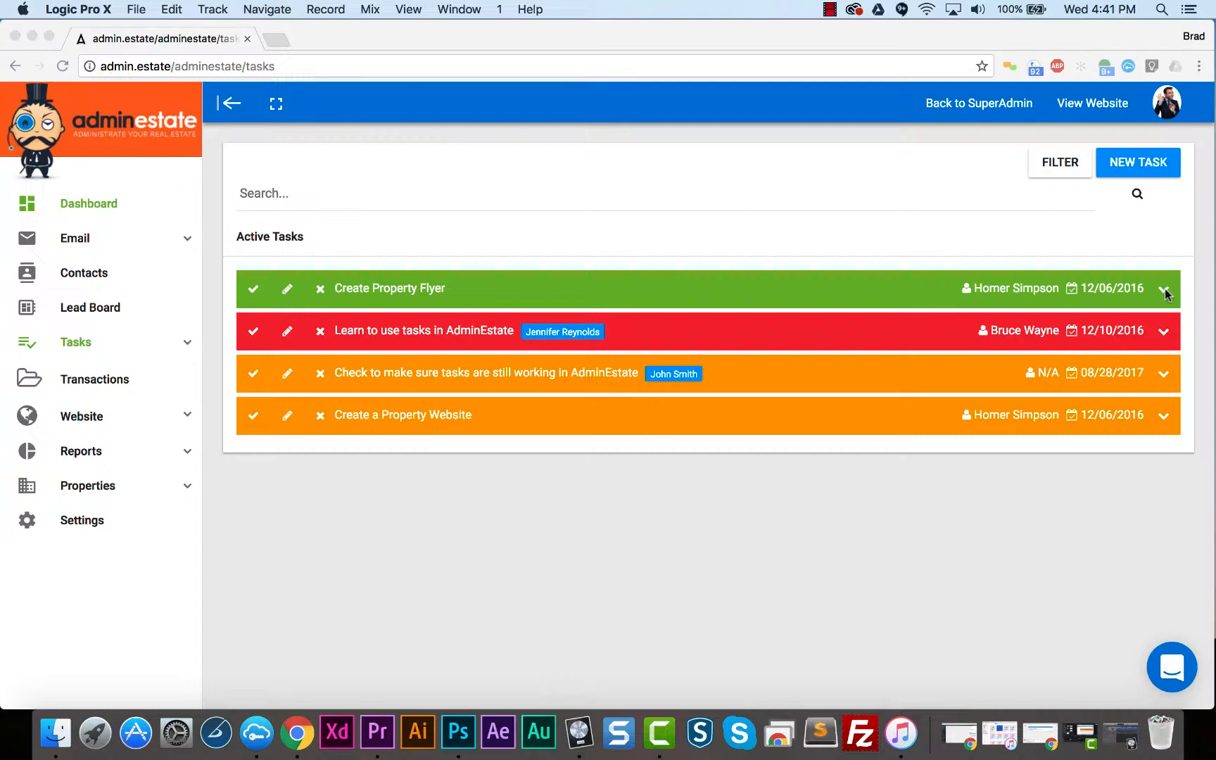
# - Expand the "Create Property Flyer" task to view its contact, notes and priority, and collapse it again
pyautogui.click(1165, 292)
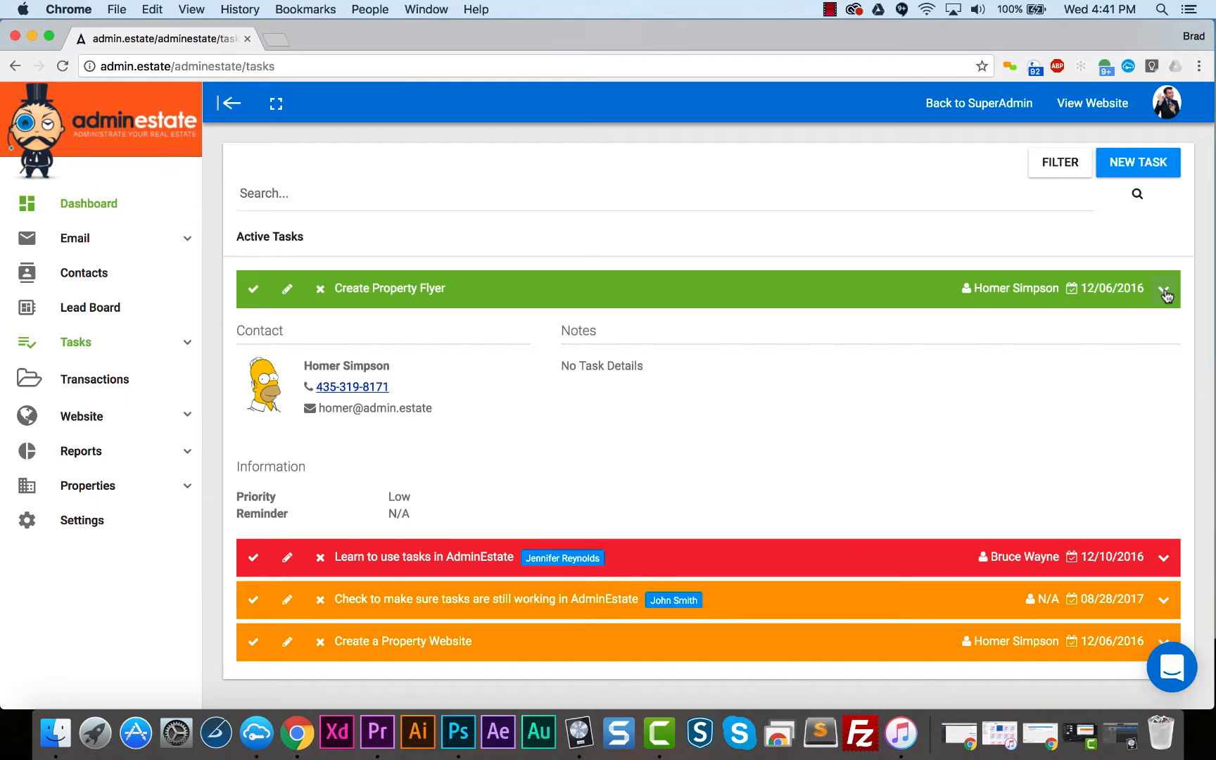
pyautogui.click(1164, 291)
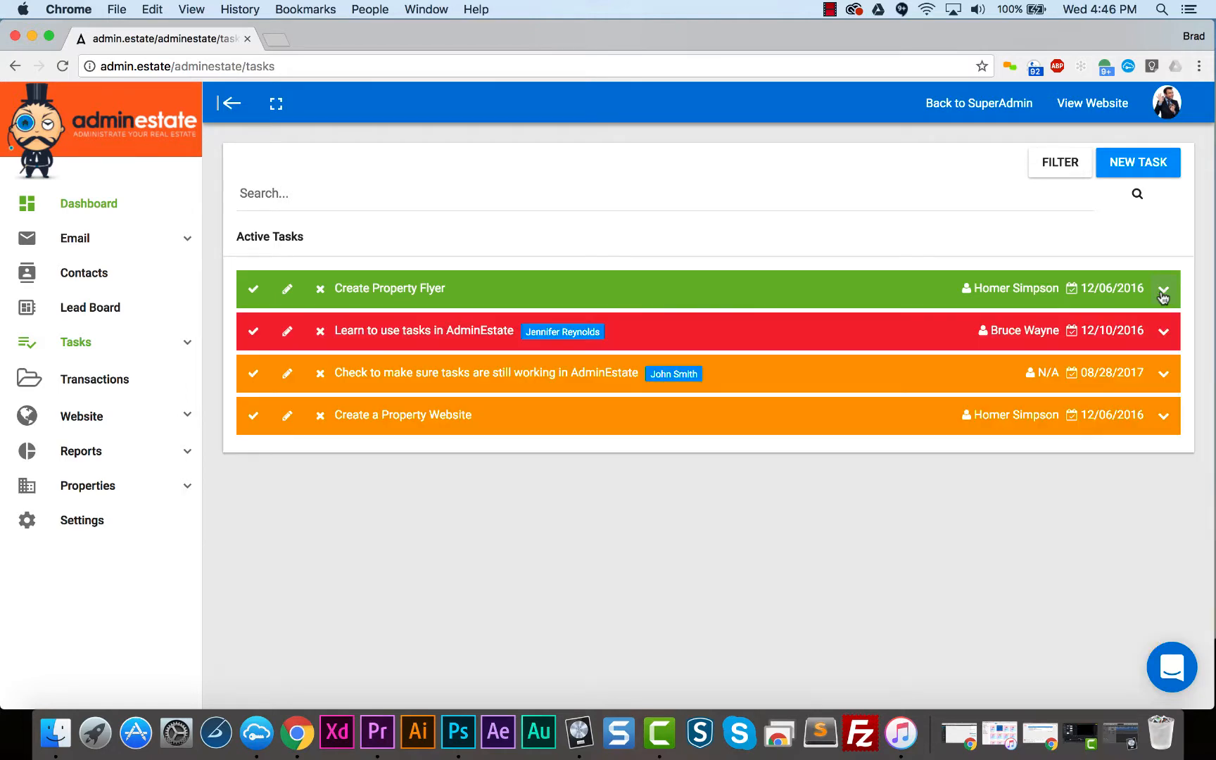
# - Start a new individual task titled "Learn Task"
pyautogui.click(1144, 171)
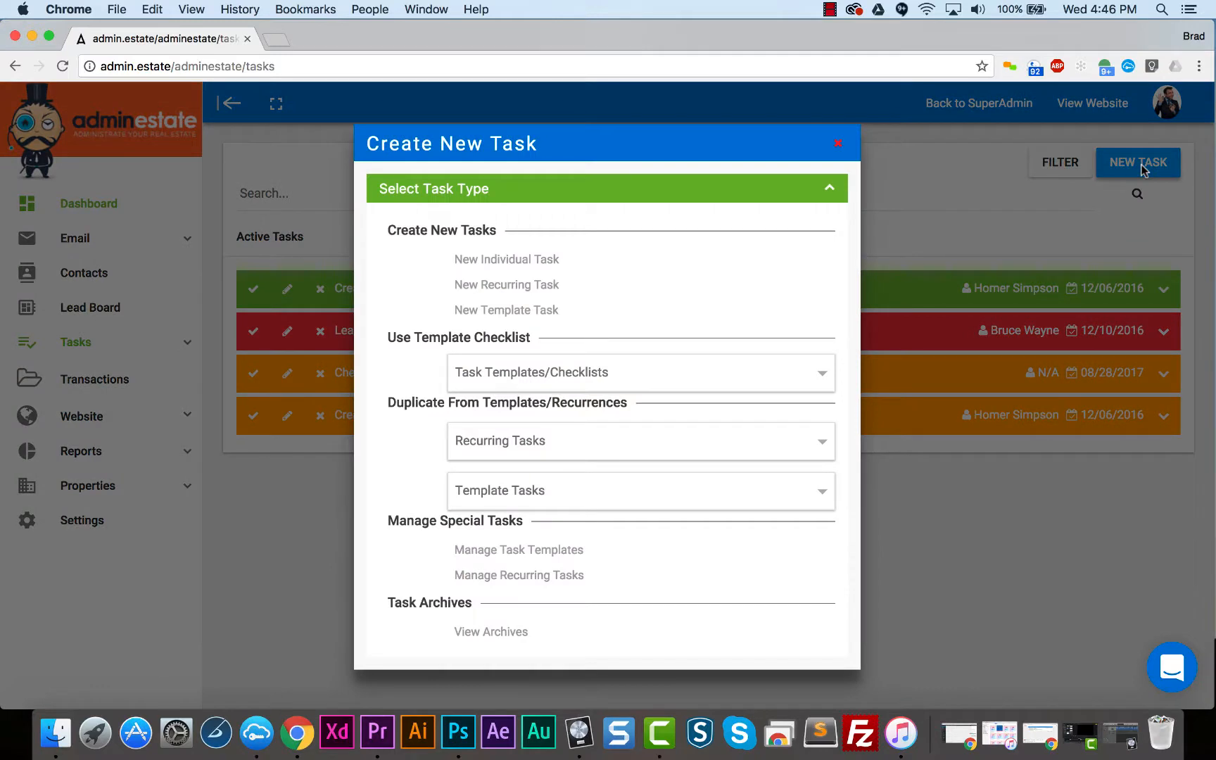
pyautogui.click(607, 258)
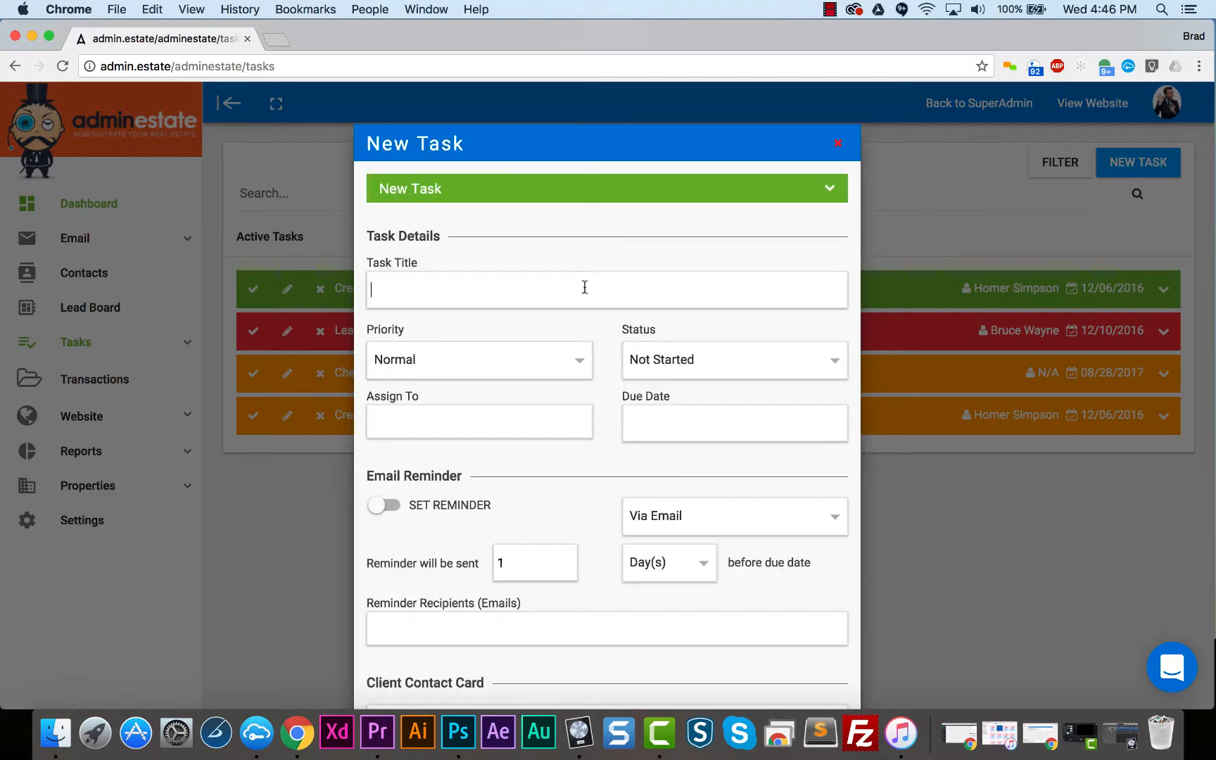
pyautogui.click(584, 287)
pyautogui.write('Learn Taks')
pyautogui.press('BackSpace')
pyautogui.press('BackSpace')
pyautogui.write('sk')
# - Keep Normal priority and Not Started status, assign the task to a team member, and set its due date to 08.30.2017
pyautogui.click(579, 378)
pyautogui.click(579, 376)
pyautogui.click(654, 367)
pyautogui.click(651, 362)
pyautogui.click(560, 426)
pyautogui.click(543, 500)
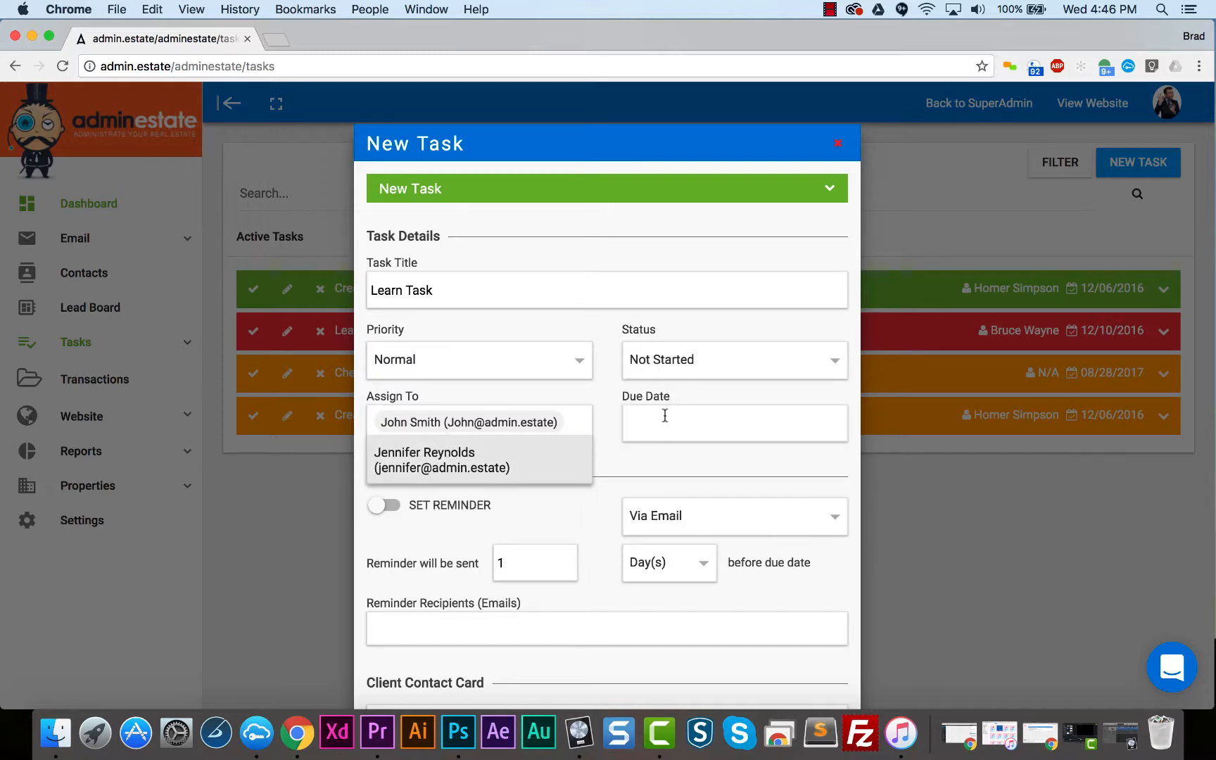
pyautogui.click(664, 418)
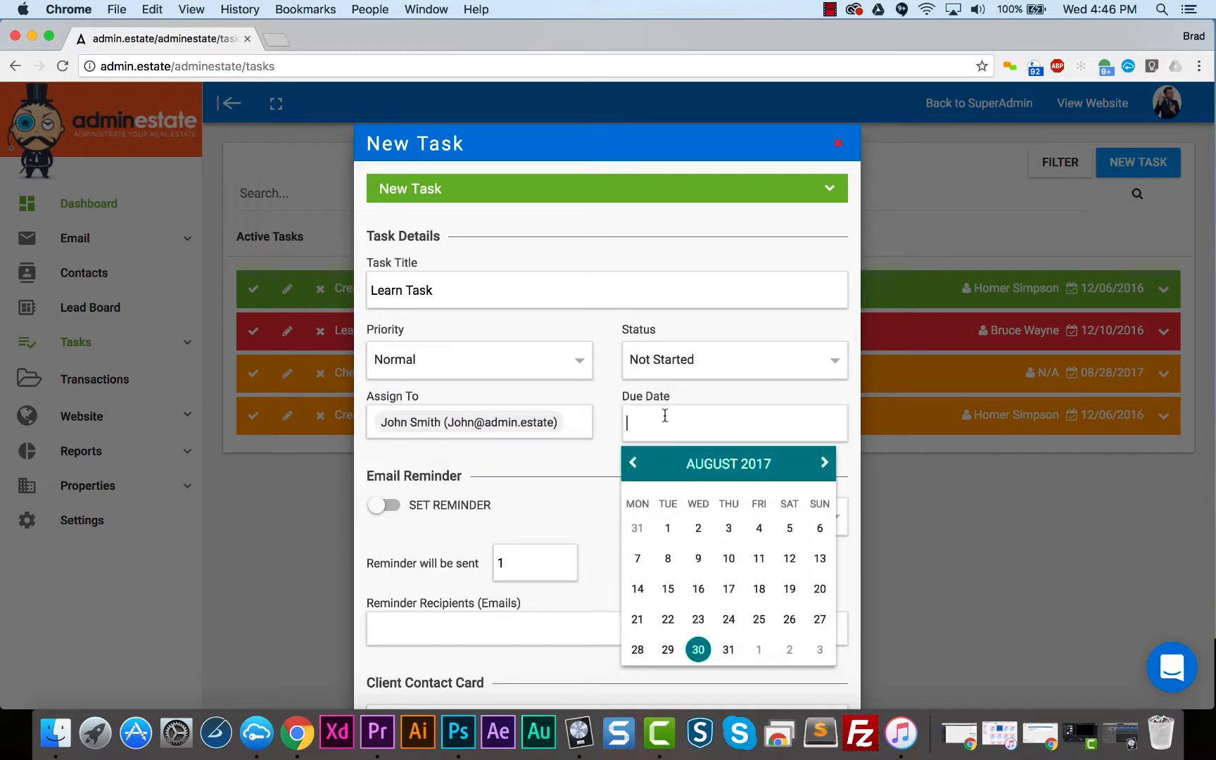
pyautogui.click(699, 650)
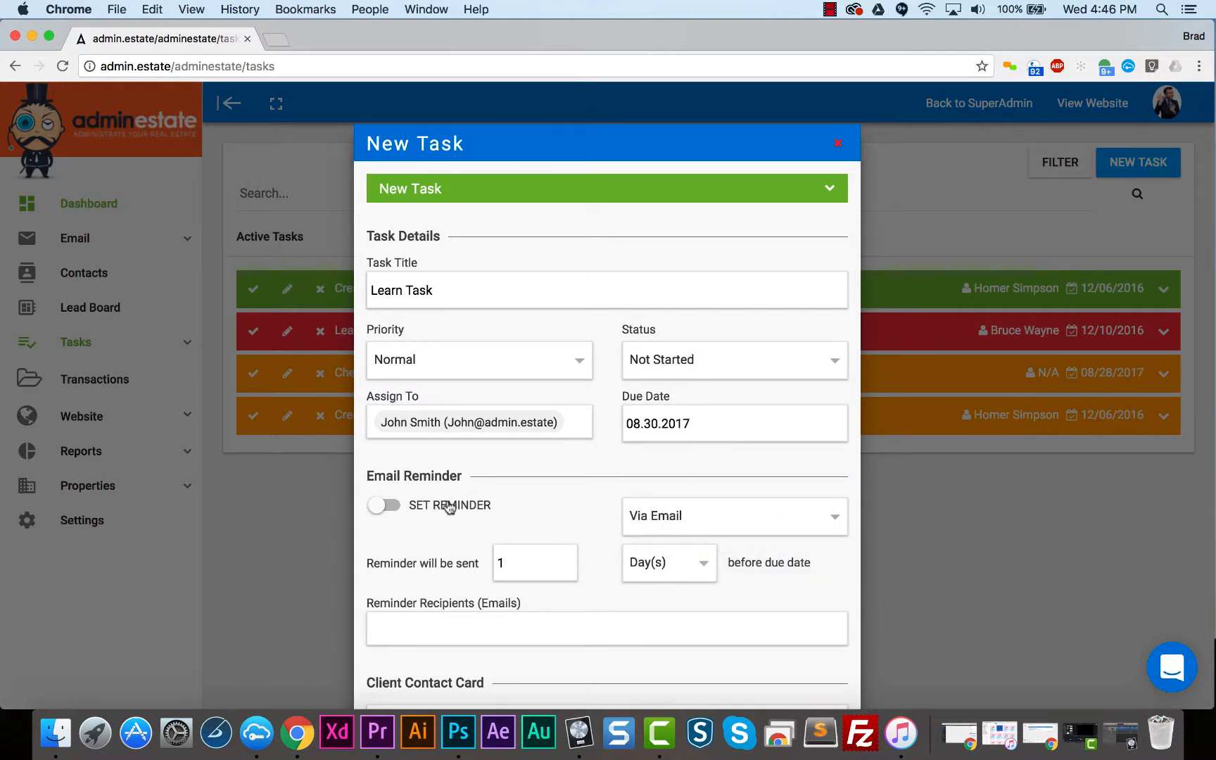
# - Turn on the task's email reminder and add the assigned team member as its recipient
pyautogui.scroll(-3, 486, 504)
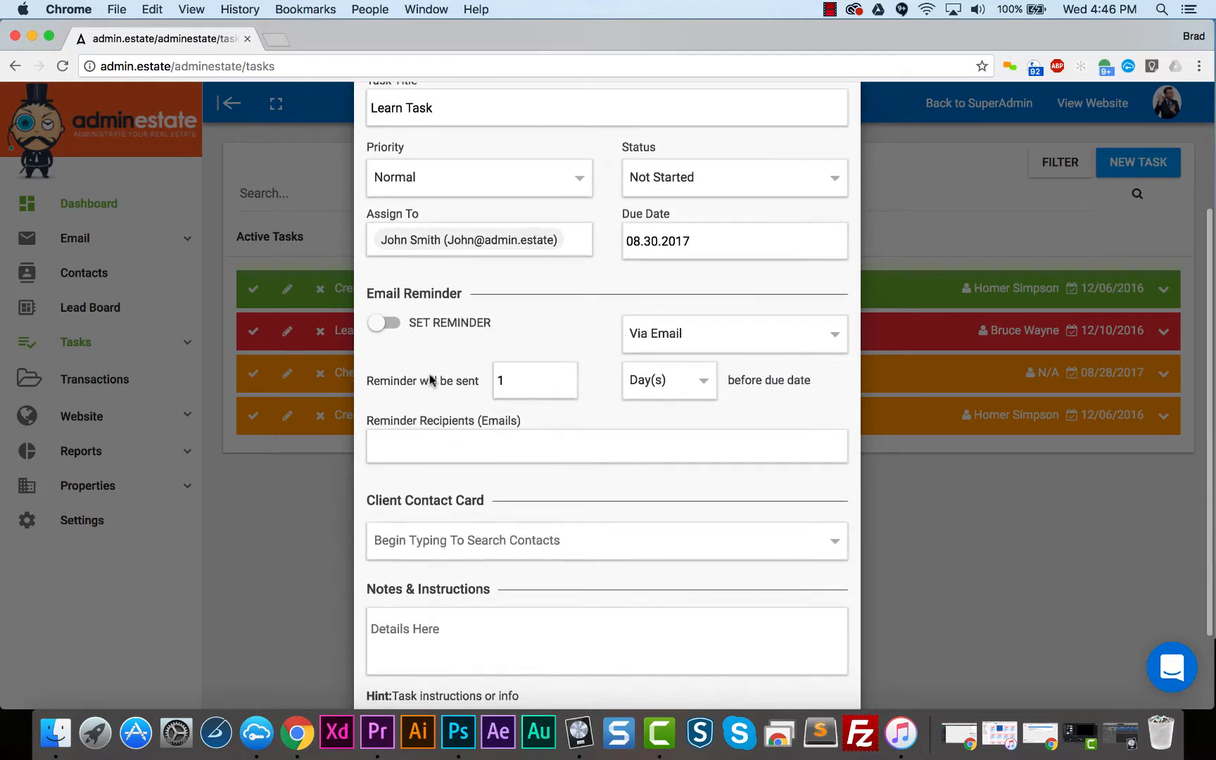
pyautogui.click(392, 325)
pyautogui.scroll(-2, 500, 345)
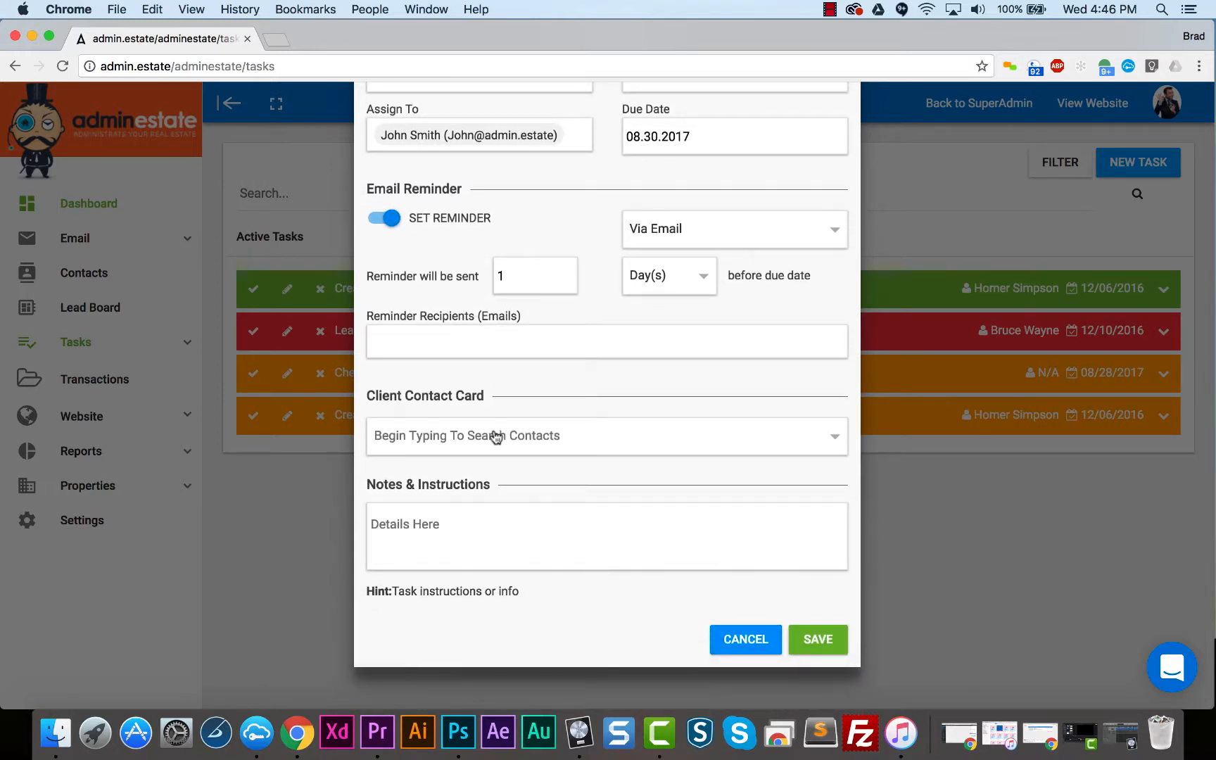
pyautogui.click(507, 337)
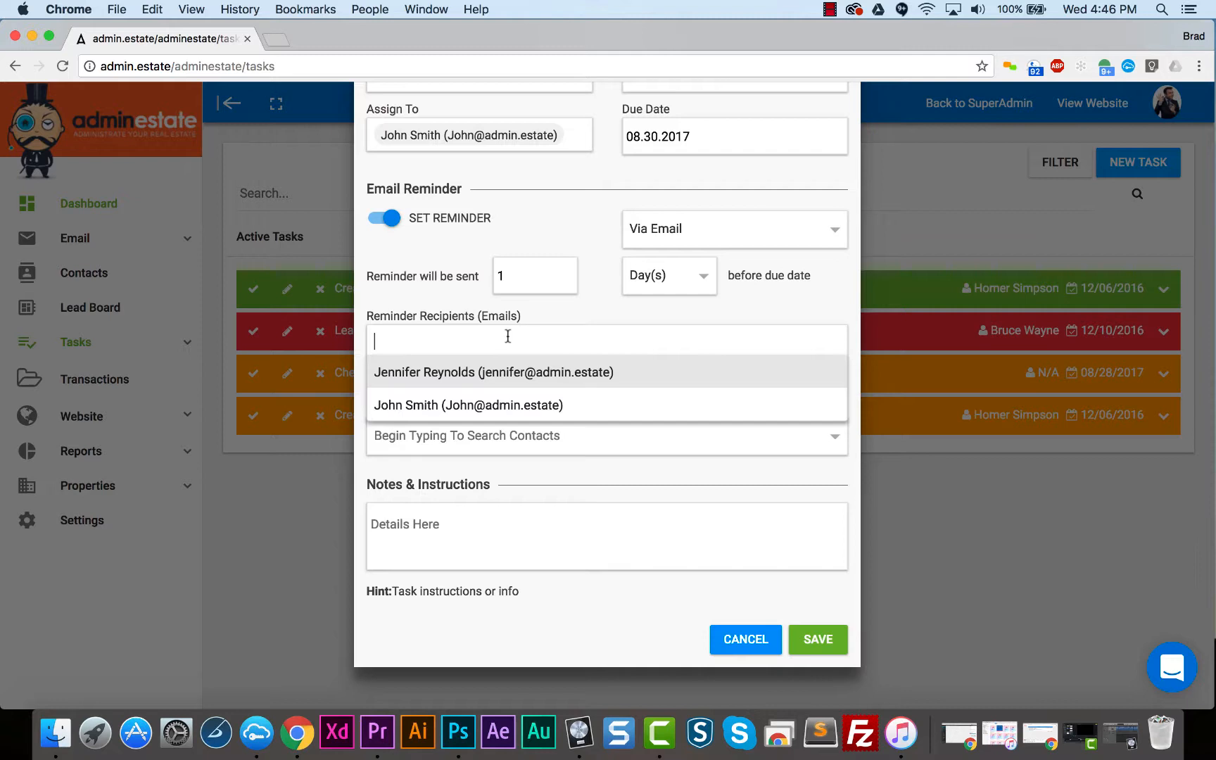
pyautogui.click(495, 398)
pyautogui.click(609, 313)
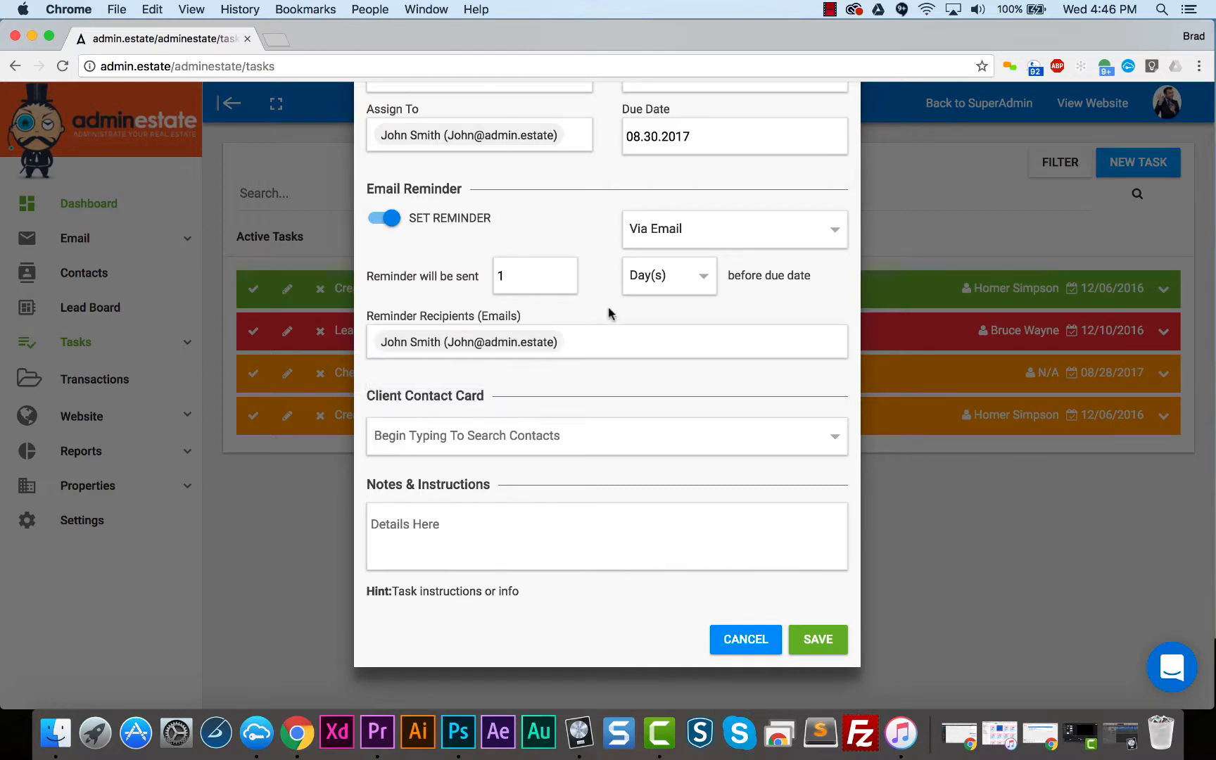
# - Link the client's contact card and the first of the client's properties to the task, and save it
pyautogui.click(566, 435)
pyautogui.write('Homer')
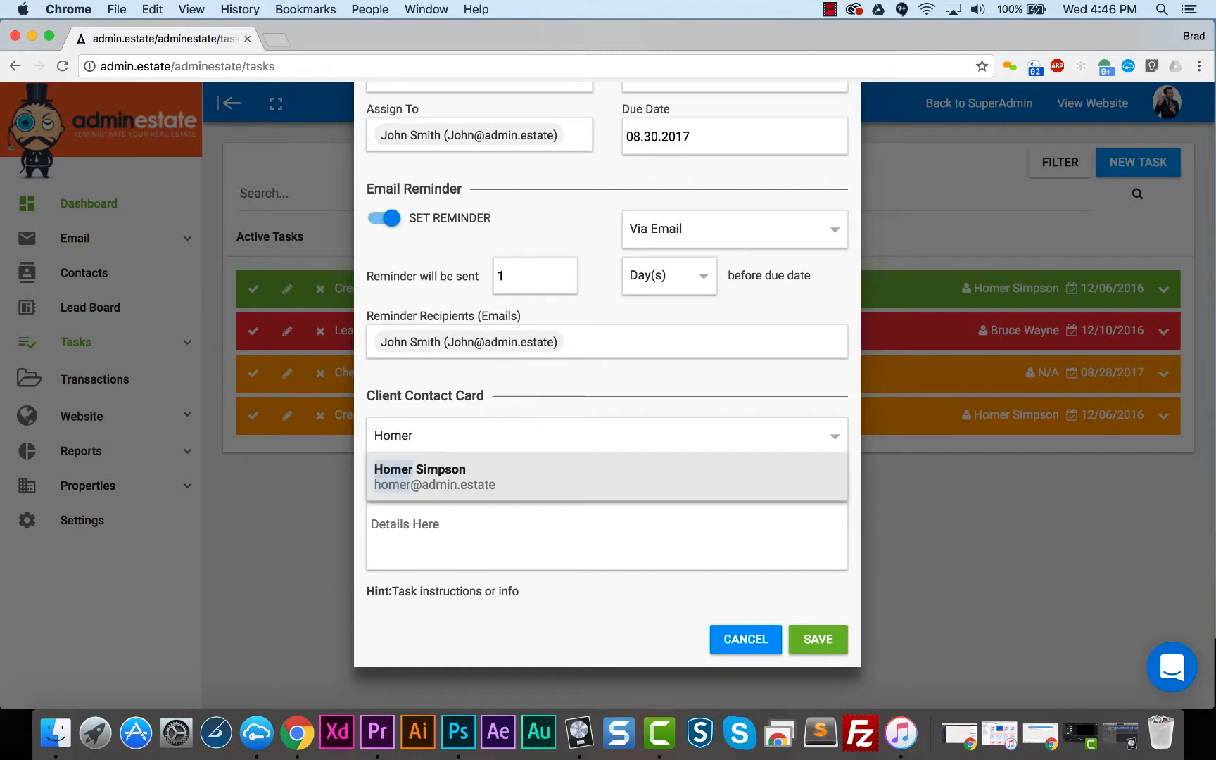
pyautogui.click(554, 486)
pyautogui.click(554, 481)
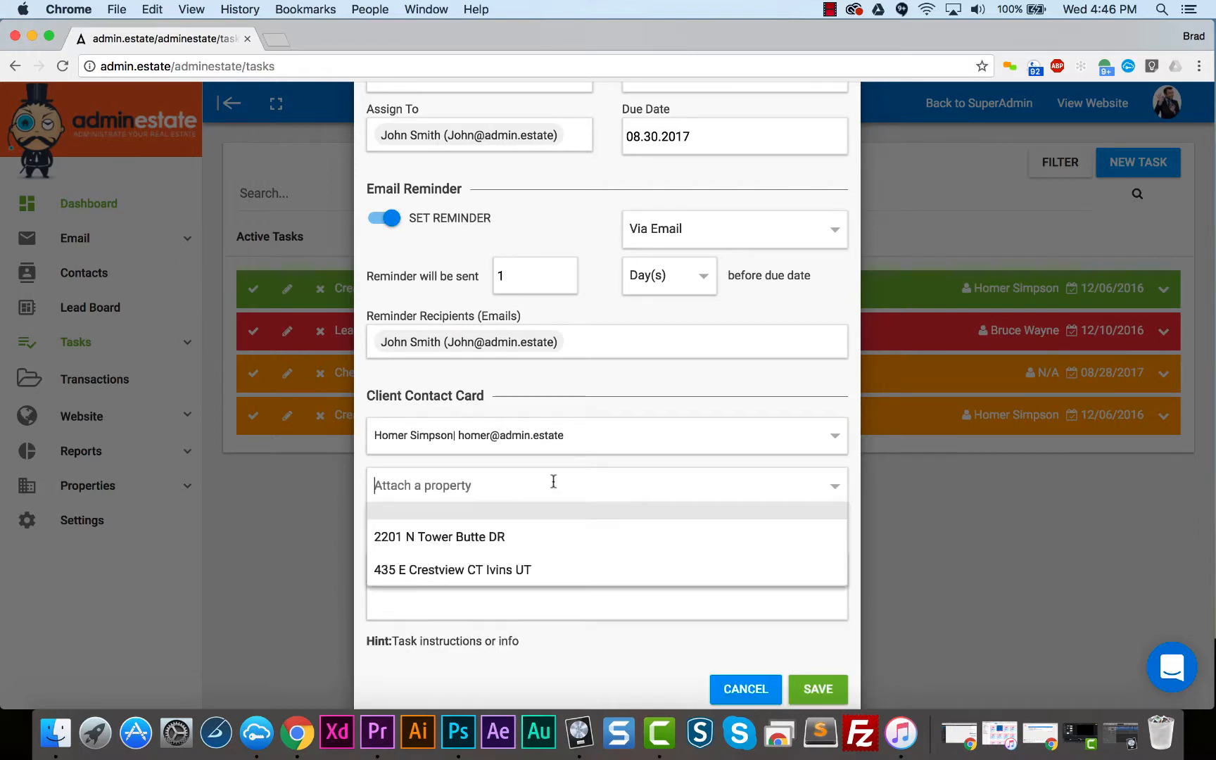
pyautogui.click(539, 541)
pyautogui.click(521, 575)
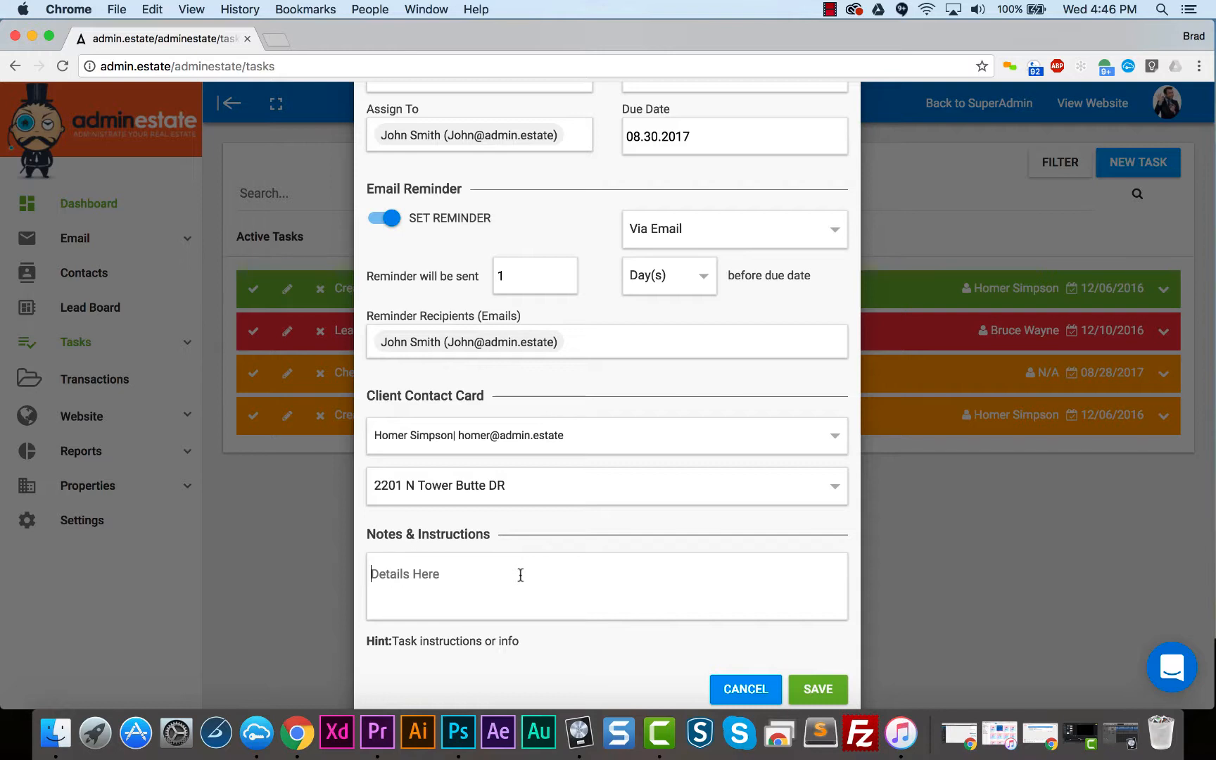
pyautogui.click(813, 689)
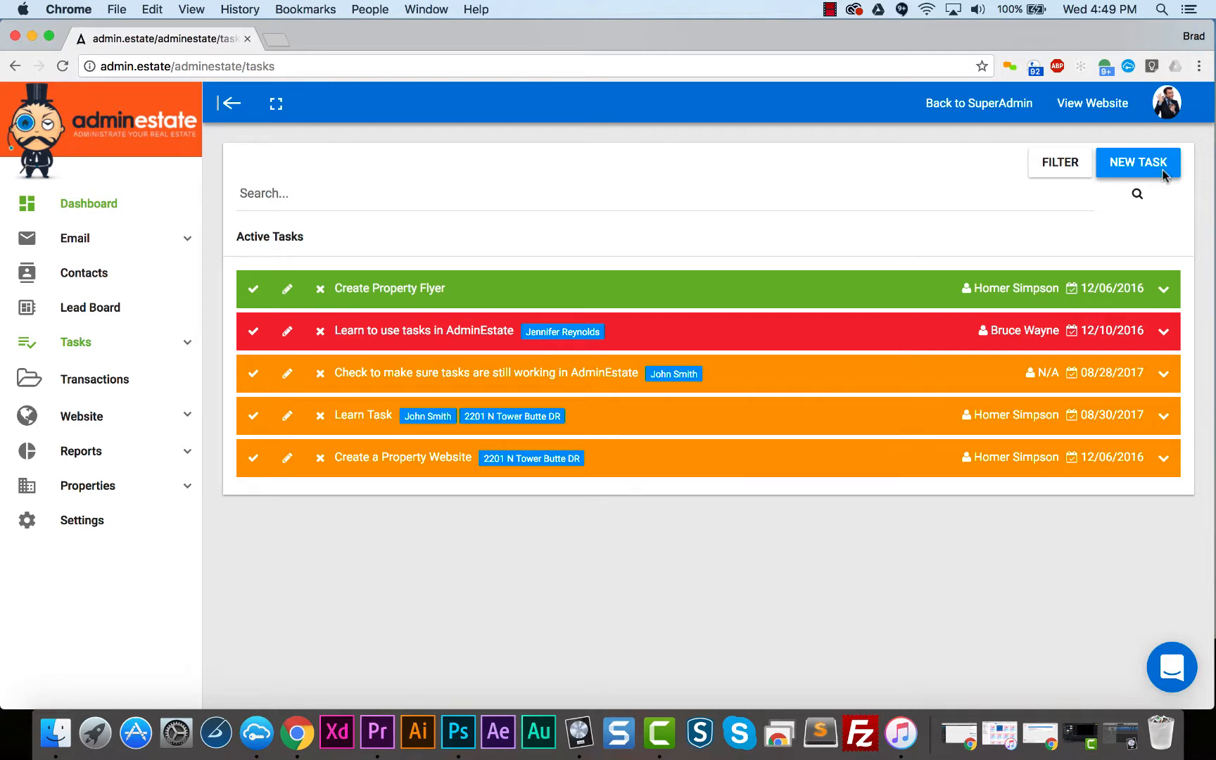
# - Start a new recurring task and bring its recurrence settings into view
pyautogui.click(1165, 174)
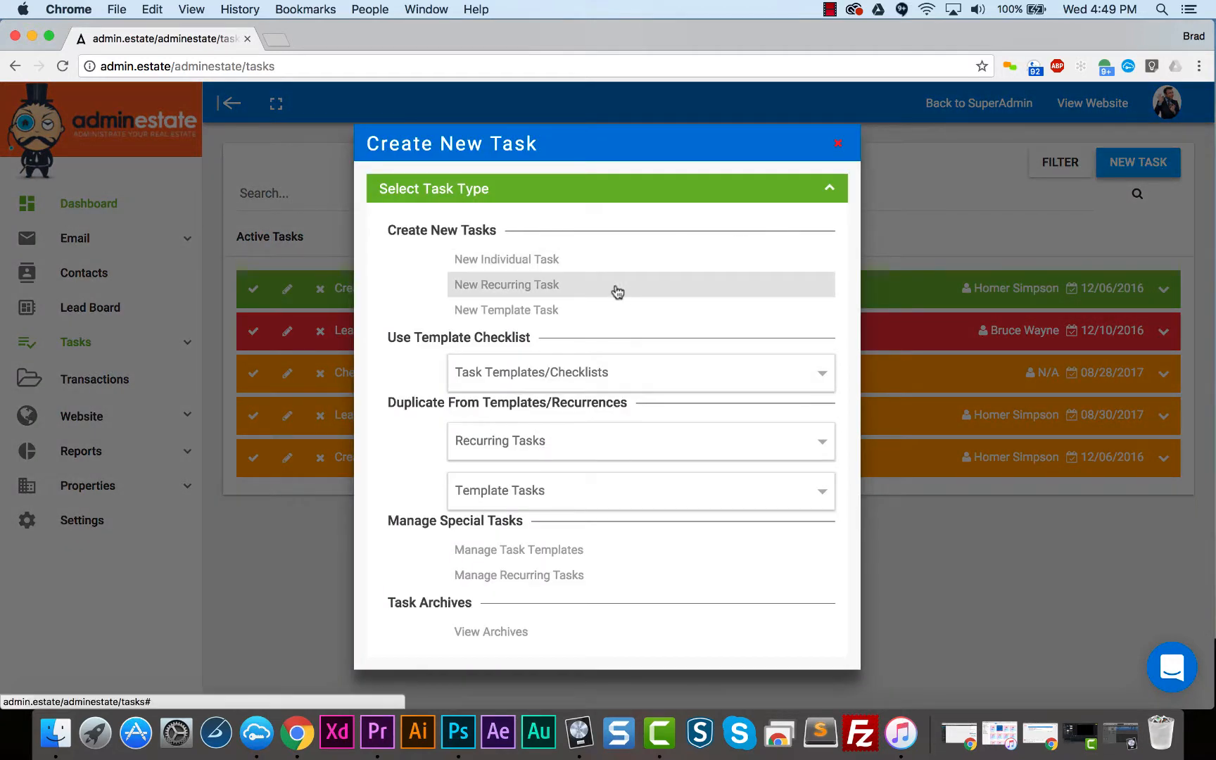
pyautogui.click(587, 292)
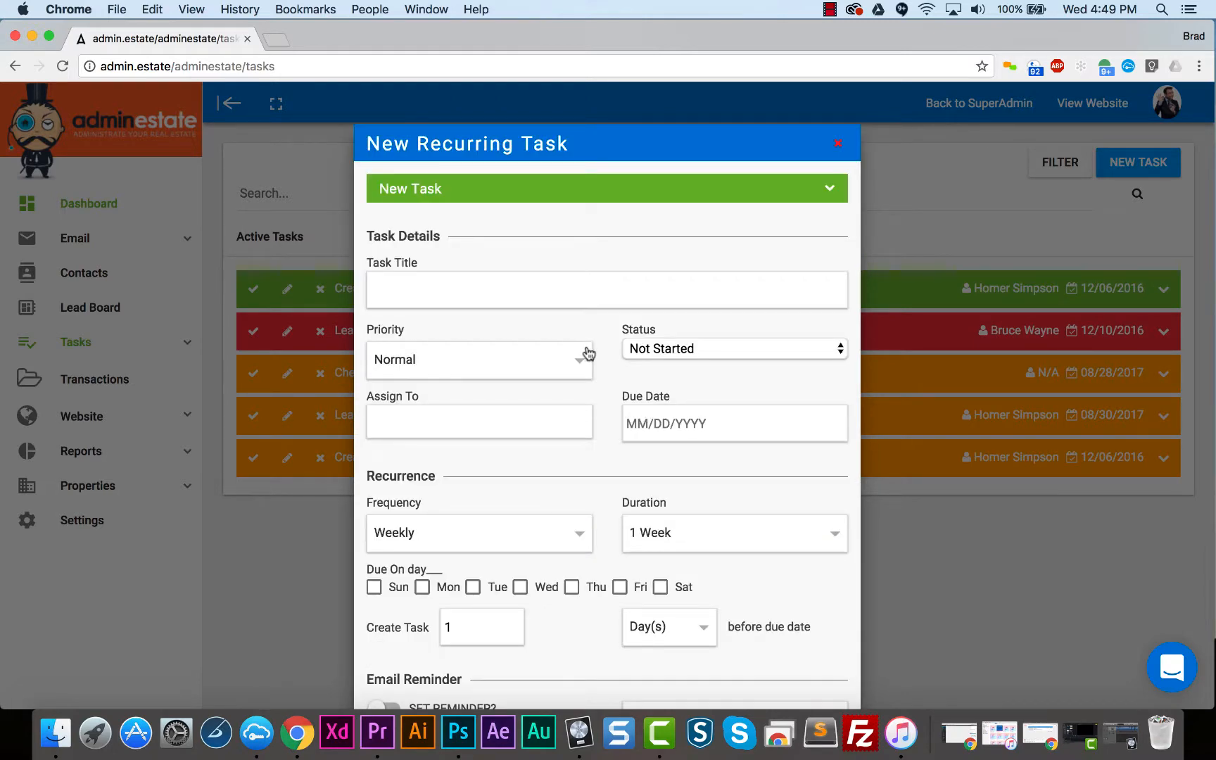
pyautogui.scroll(-1, 589, 352)
pyautogui.scroll(-5, 589, 352)
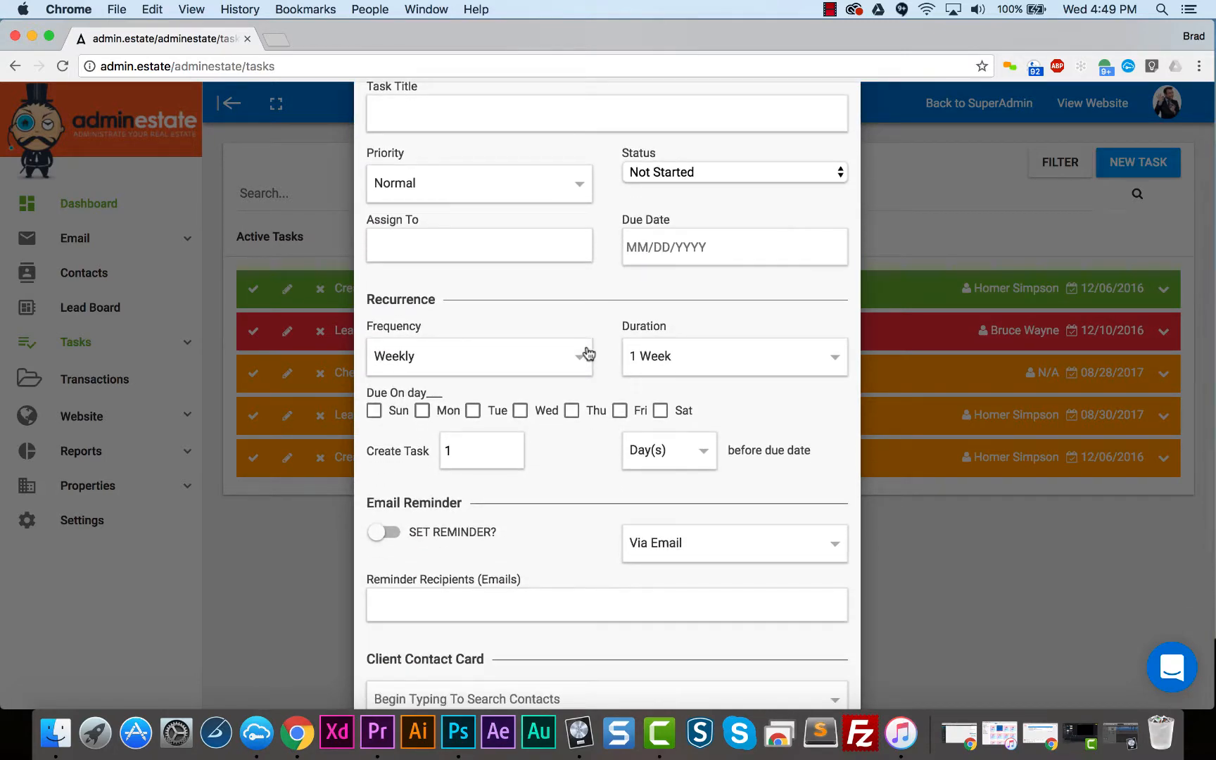
# - Review the priority, status and due date choices of the recurring task without changing them
pyautogui.click(534, 181)
pyautogui.click(535, 185)
pyautogui.click(646, 177)
pyautogui.click(645, 174)
pyautogui.click(628, 246)
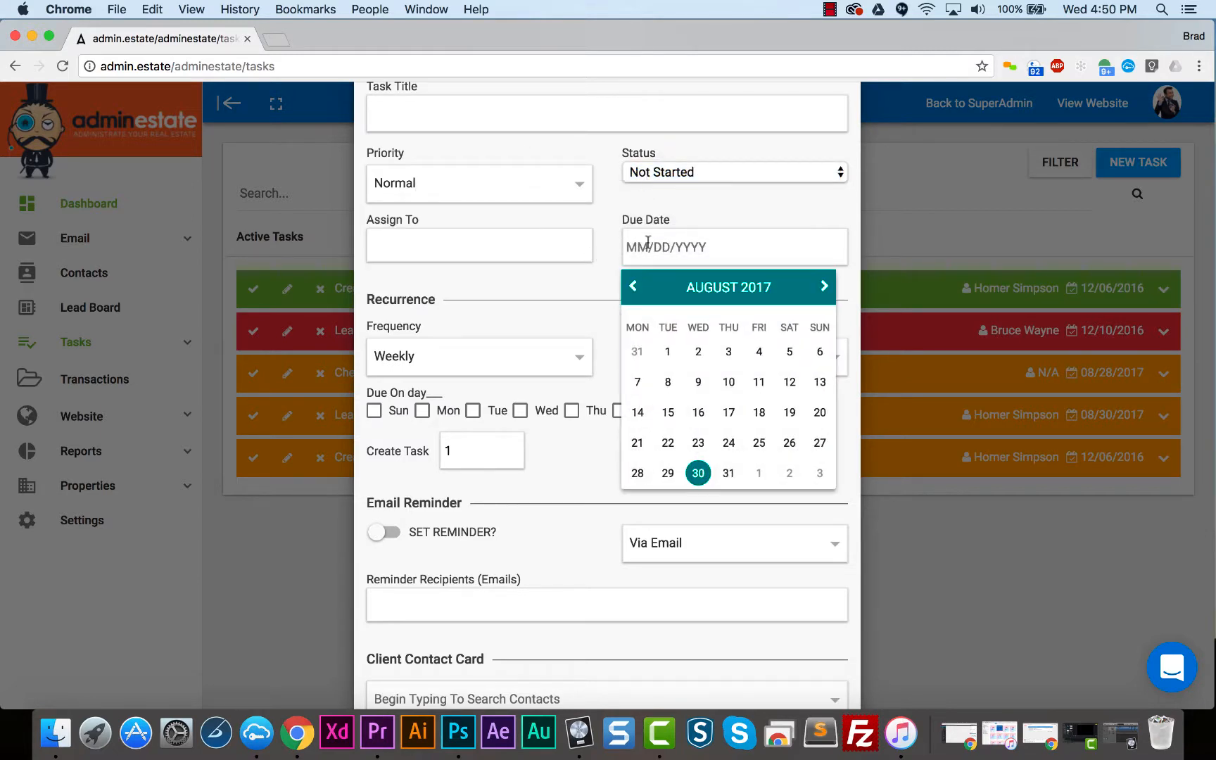
pyautogui.click(601, 254)
# - Keep the weekly frequency, mark Friday as the due day, and create the task 0 days before the due date
pyautogui.scroll(-3, 601, 258)
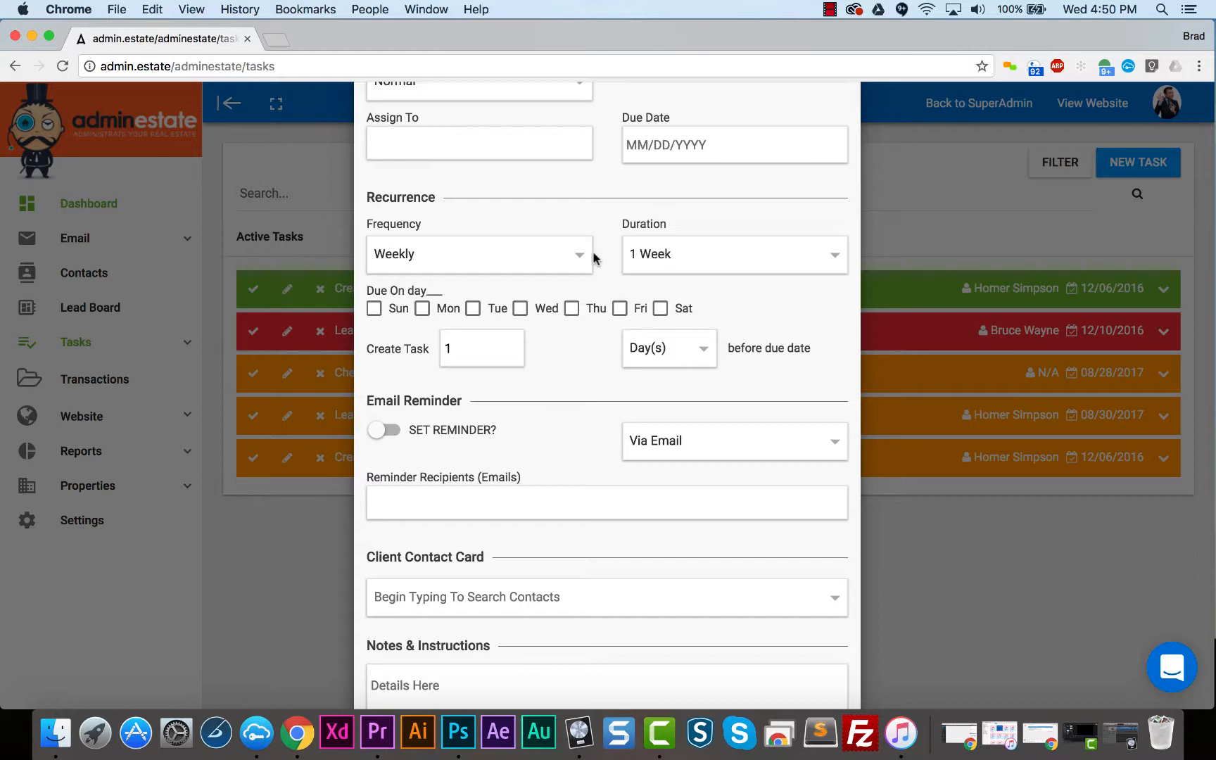
pyautogui.click(581, 254)
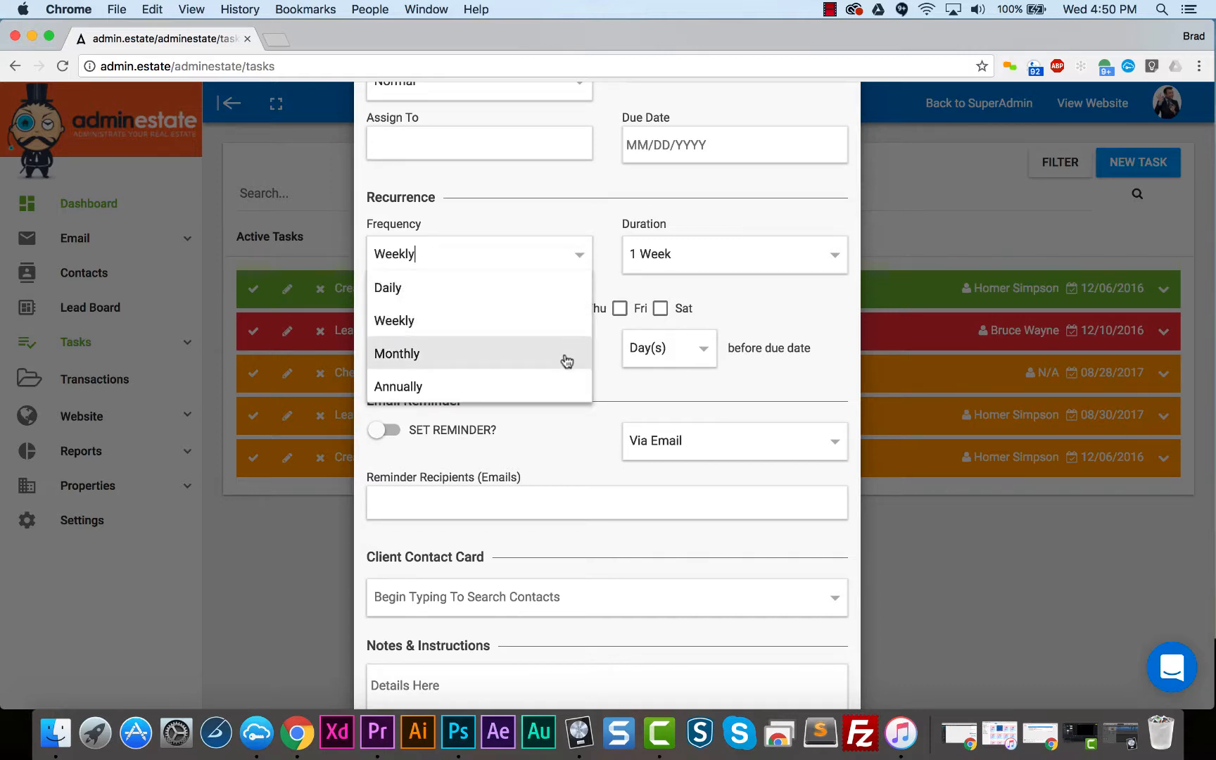
pyautogui.click(614, 266)
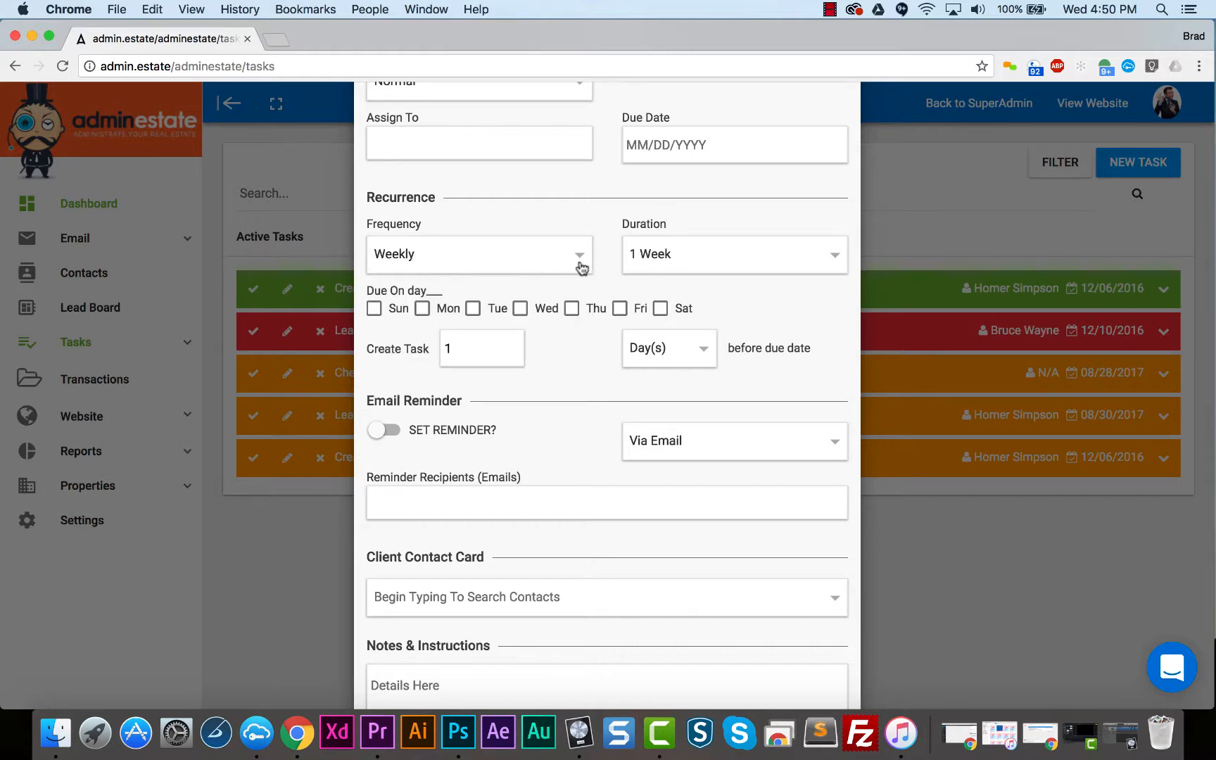
pyautogui.click(619, 309)
pyautogui.doubleClick(489, 350)
pyautogui.write('0')
# - Turn on the email reminder and save the recurring task with the note "Call Sellers with update"
pyautogui.scroll(-5, 548, 364)
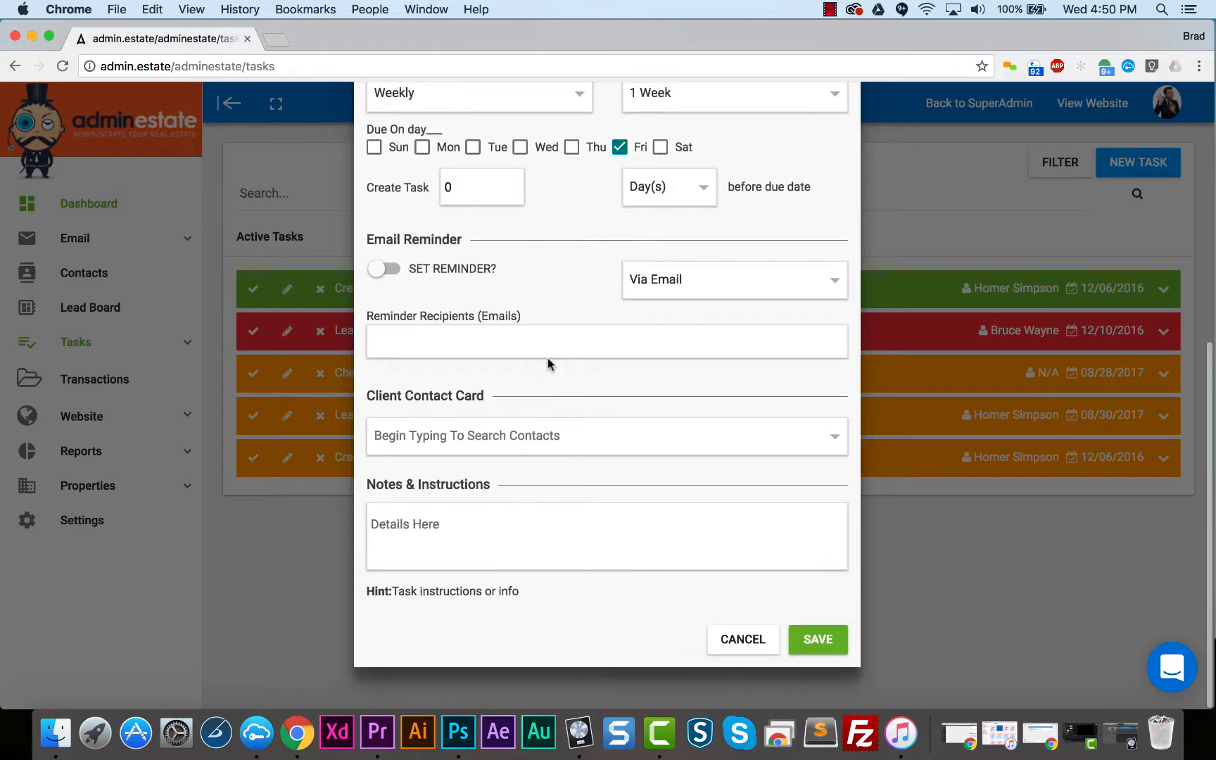
pyautogui.click(393, 272)
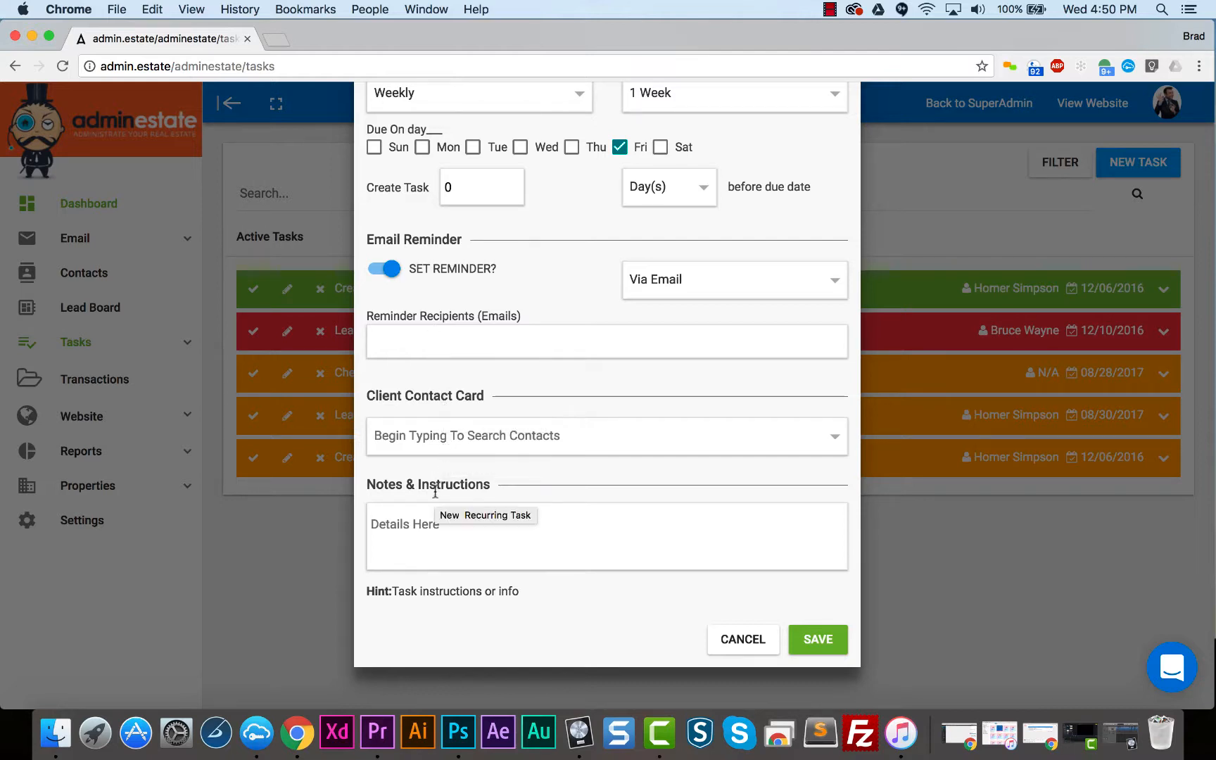
pyautogui.click(451, 528)
pyautogui.write('Ca')
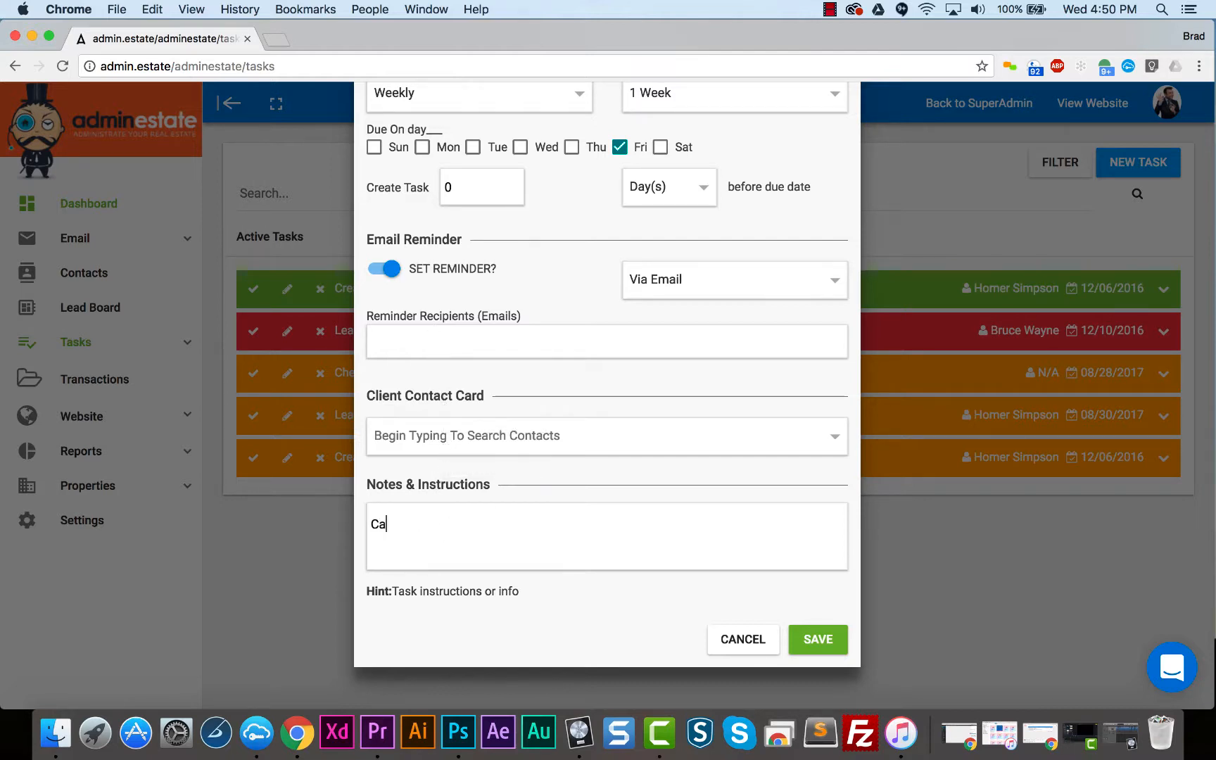
pyautogui.write('ll Sellers')
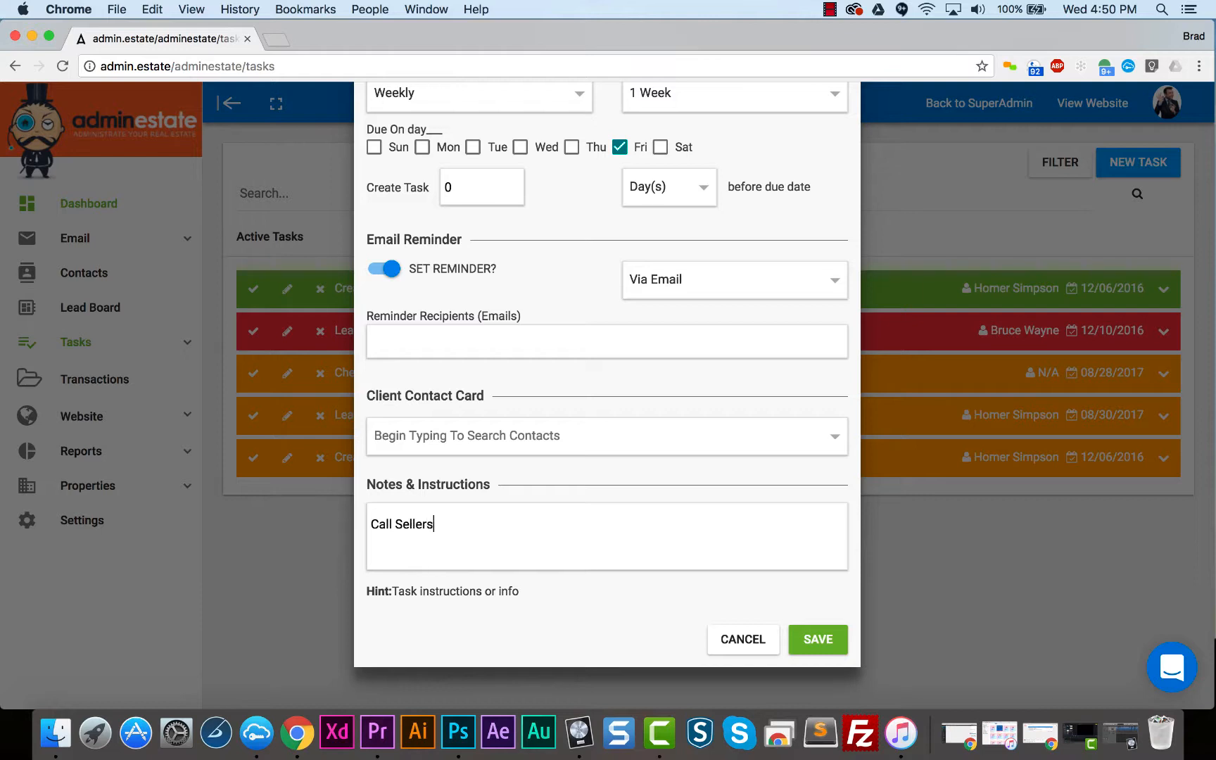
pyautogui.write(' with U')
pyautogui.press('BackSpace')
pyautogui.press('BackSpace')
pyautogui.press('BackSpace')
pyautogui.press('BackSpace')
pyautogui.write('l')
pyautogui.press('BackSpace')
pyautogui.write('th update')
pyautogui.click(817, 641)
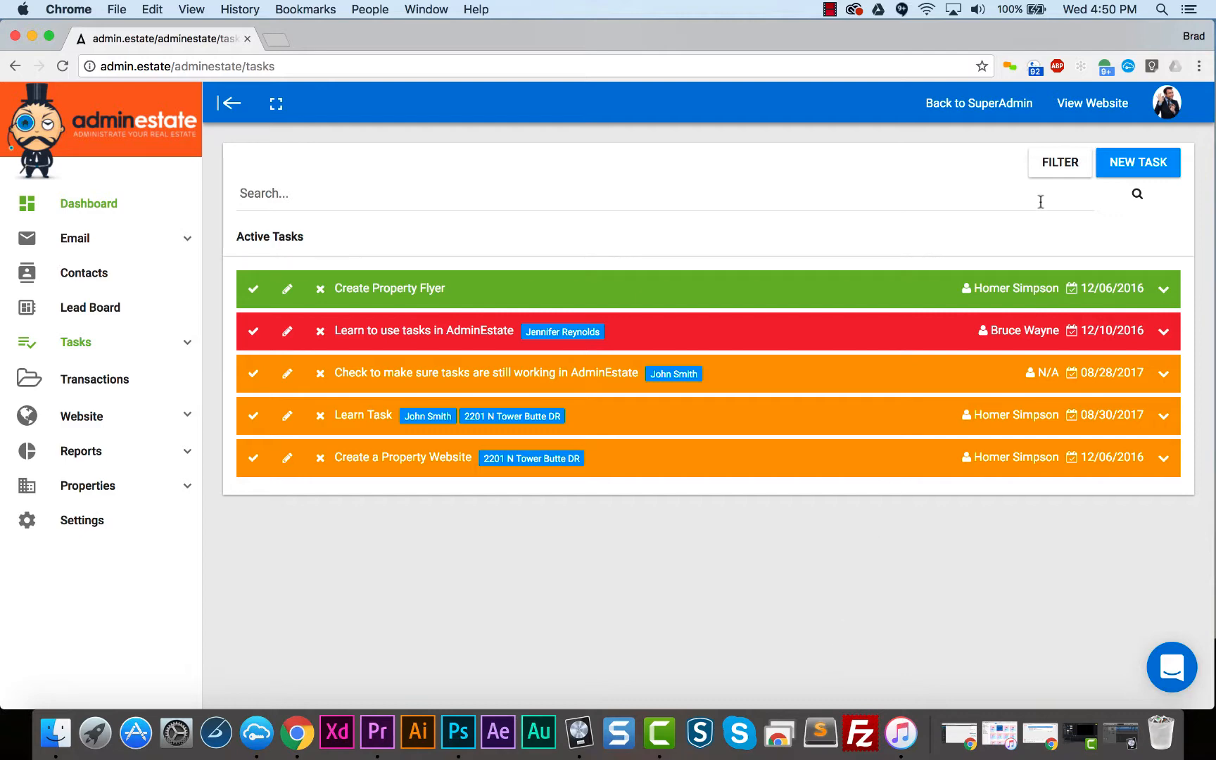
# - Delete the untitled "Call Sellers with update" task from the recurring tasks among the templates and repeaters
pyautogui.click(1058, 174)
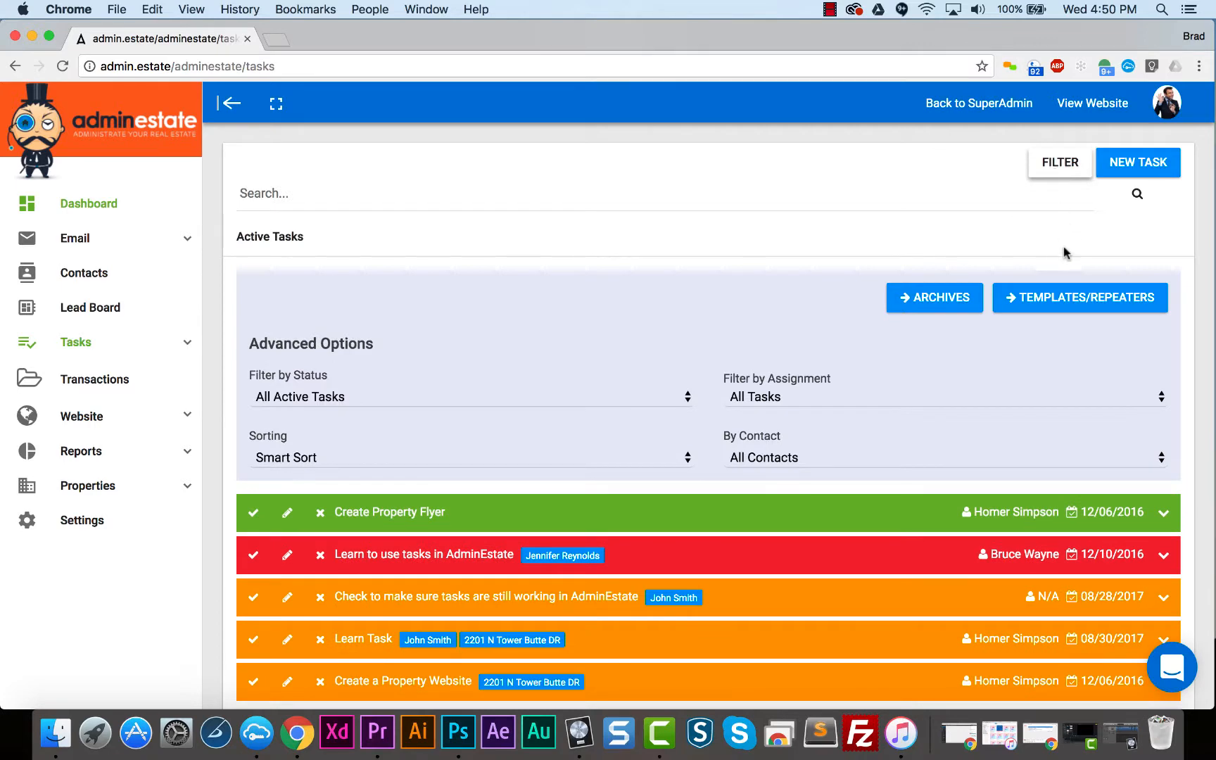
pyautogui.click(1070, 302)
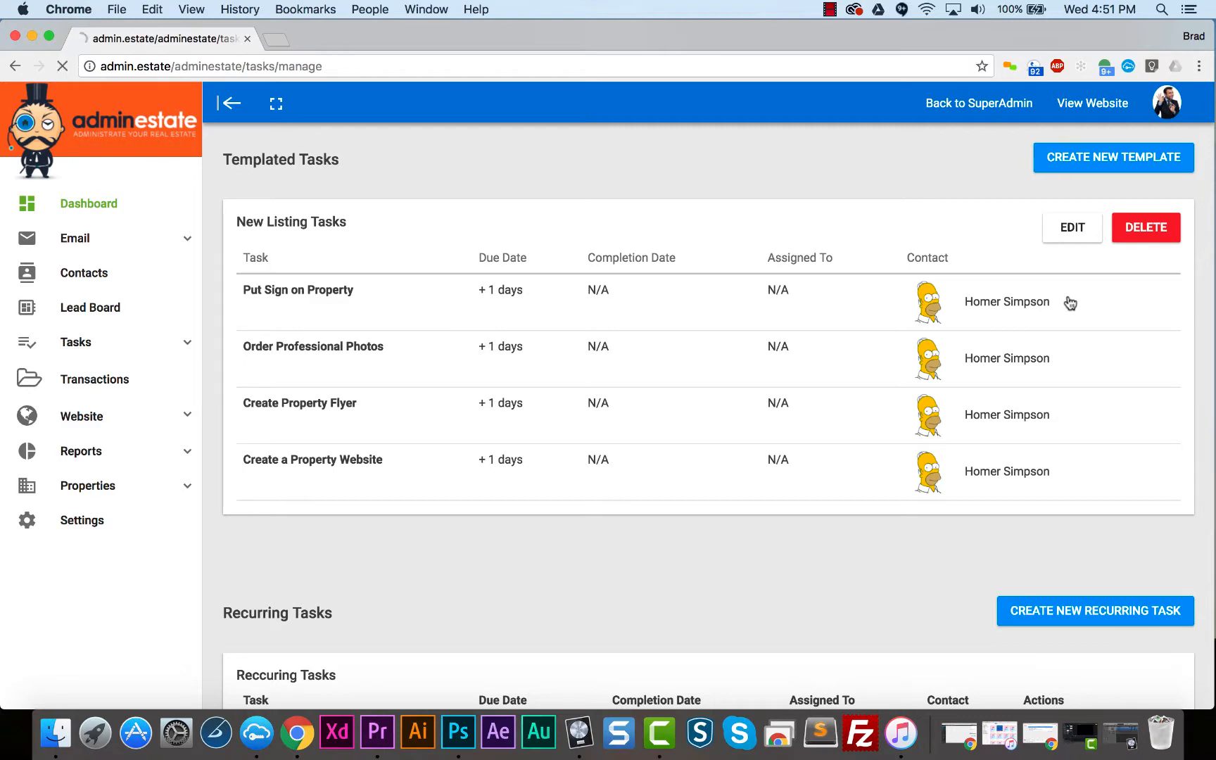
pyautogui.scroll(-5, 833, 546)
pyautogui.scroll(-2, 835, 553)
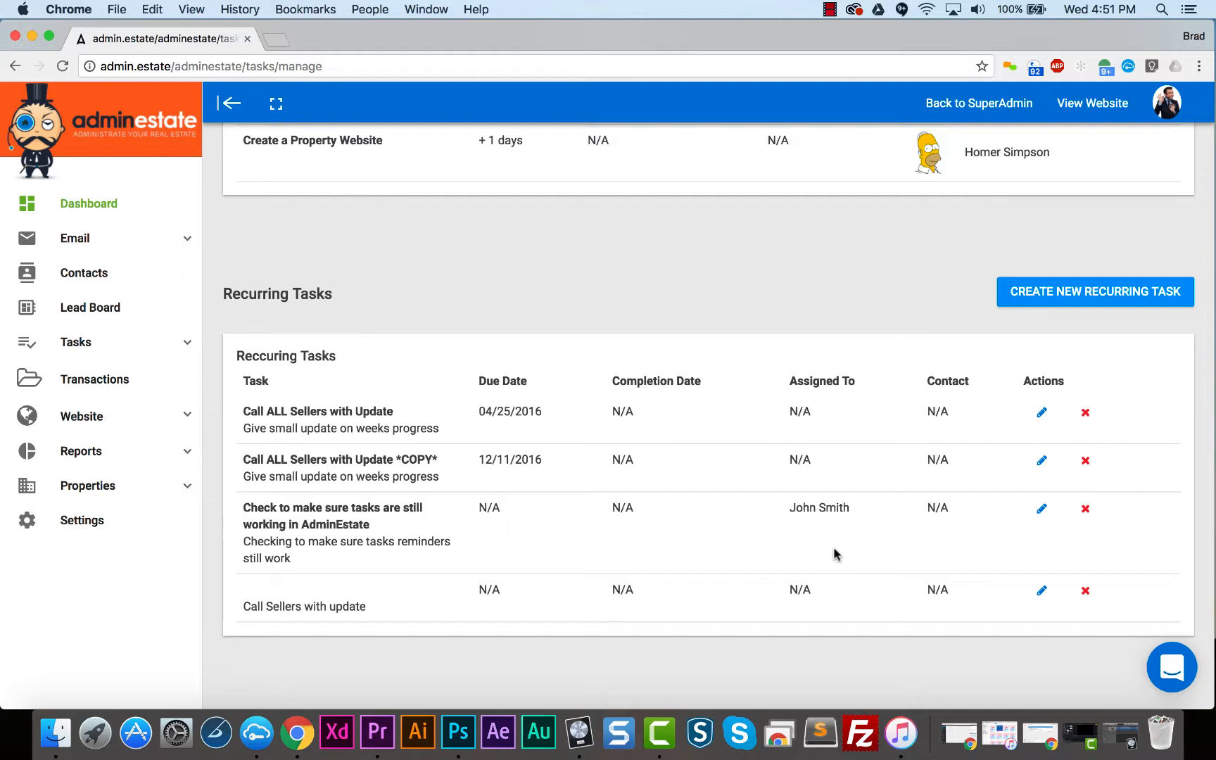
pyautogui.click(1083, 592)
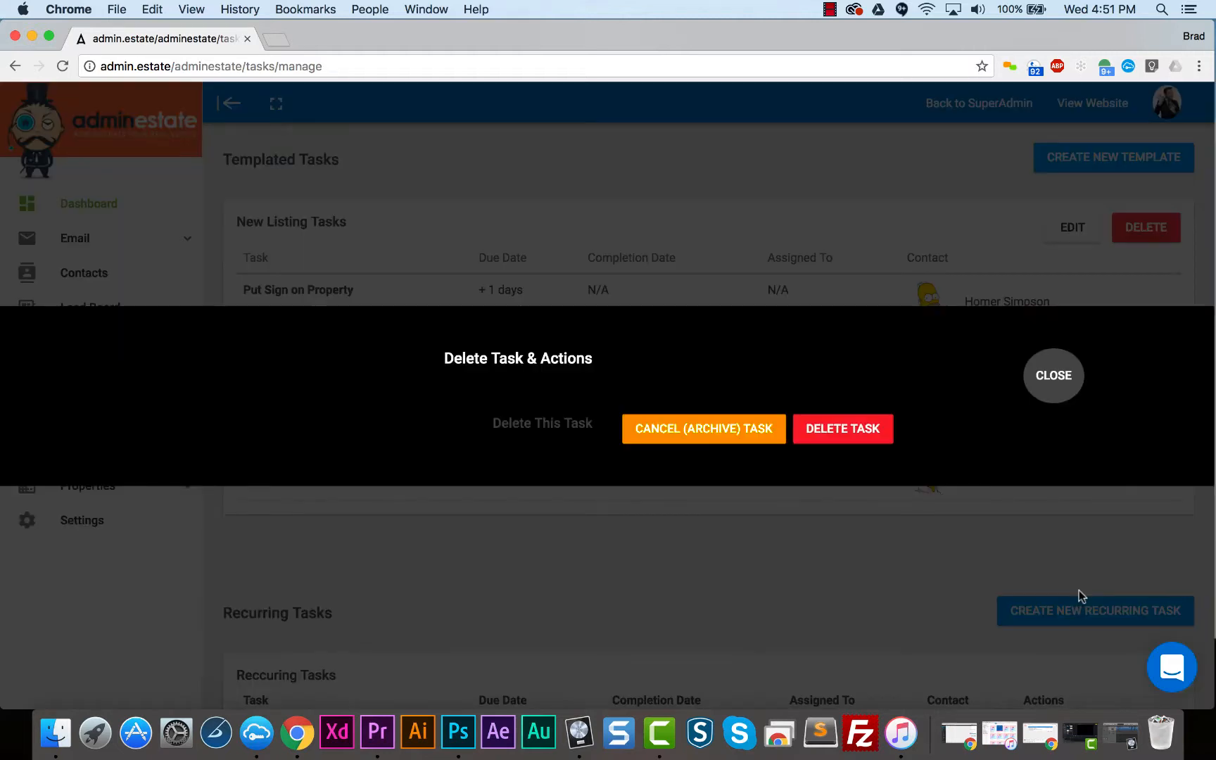
pyautogui.click(858, 435)
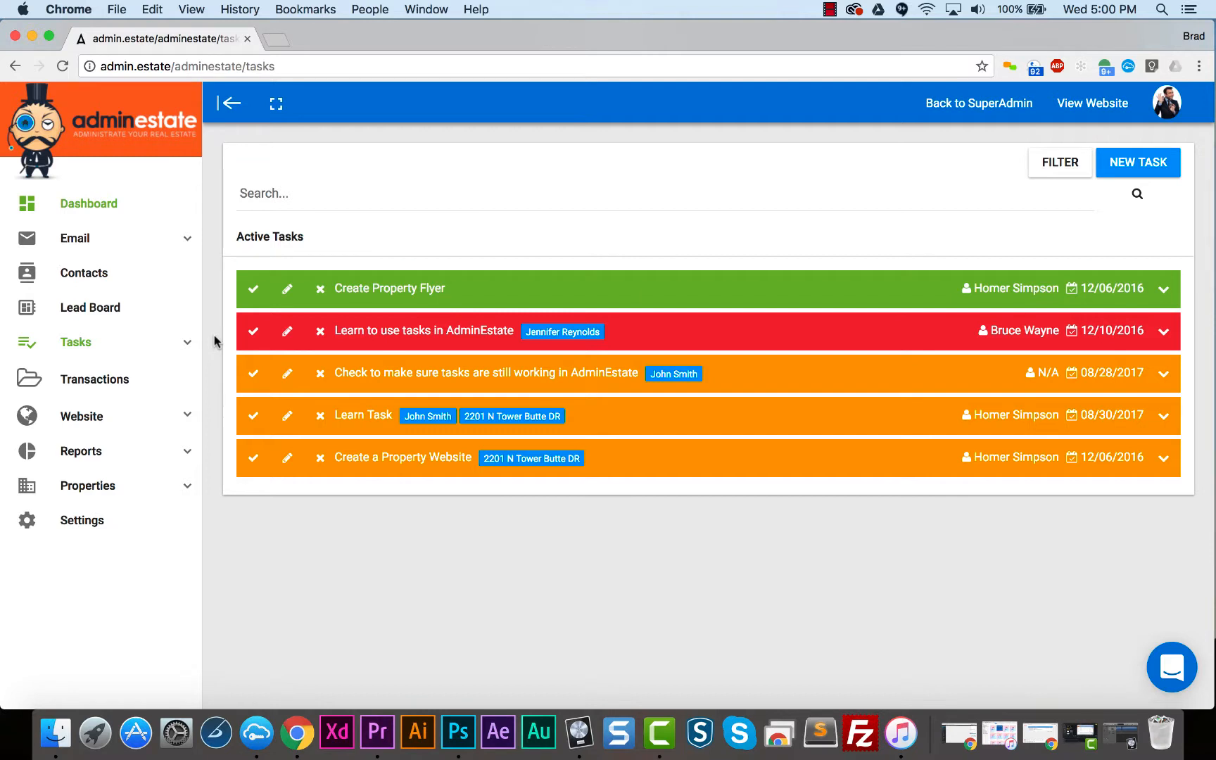
# - Start a new template task named "New Listing" and title its first task "Create Flyer"
pyautogui.click(188, 341)
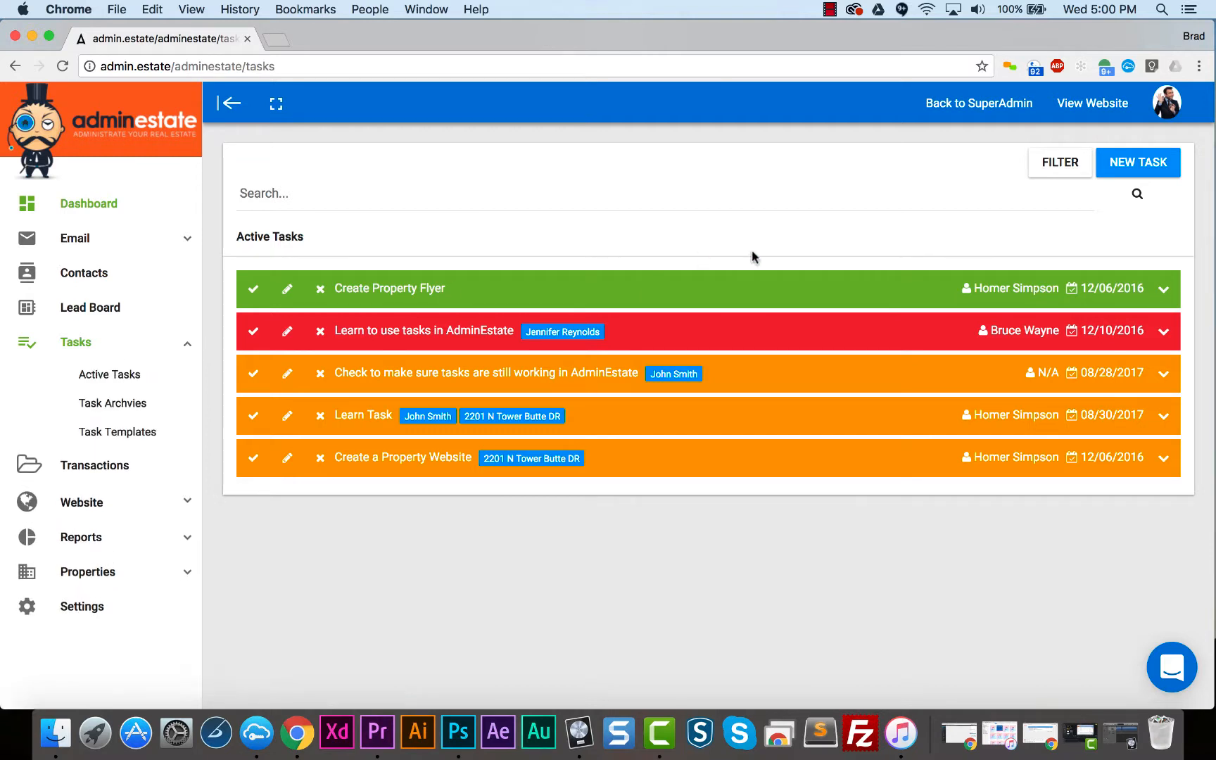
pyautogui.click(1131, 166)
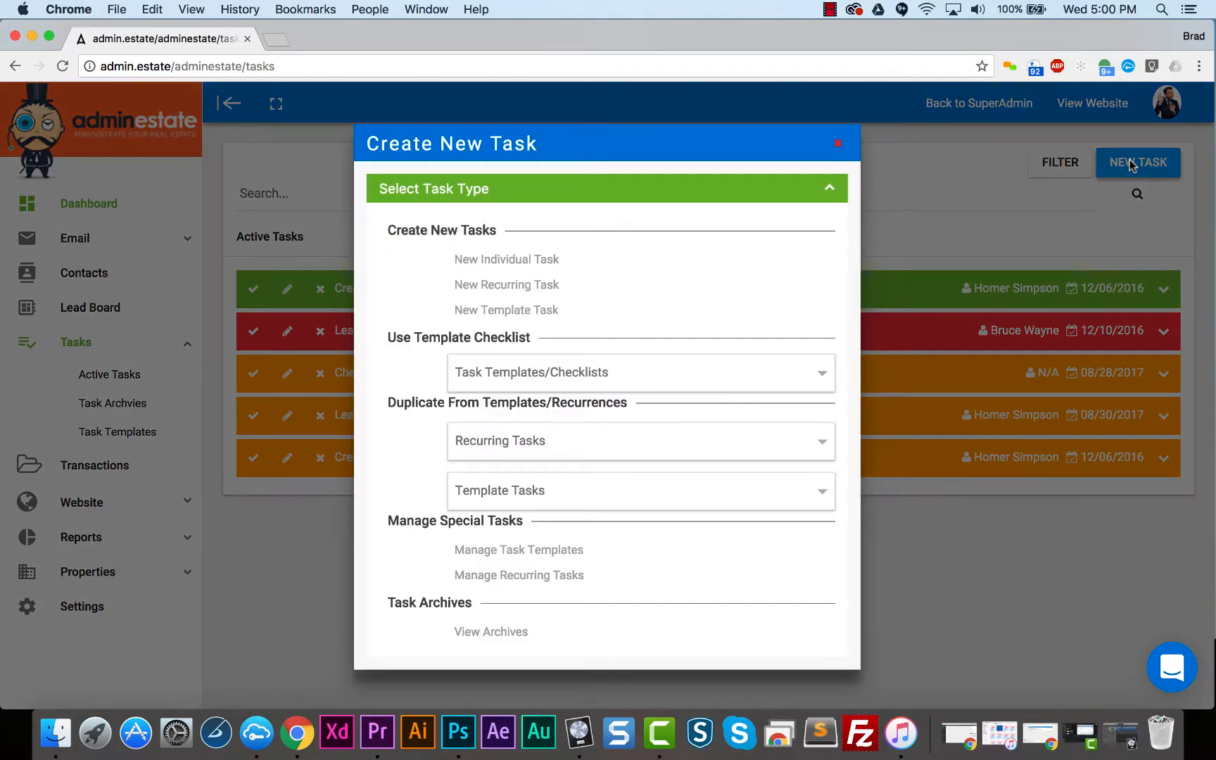
pyautogui.click(617, 321)
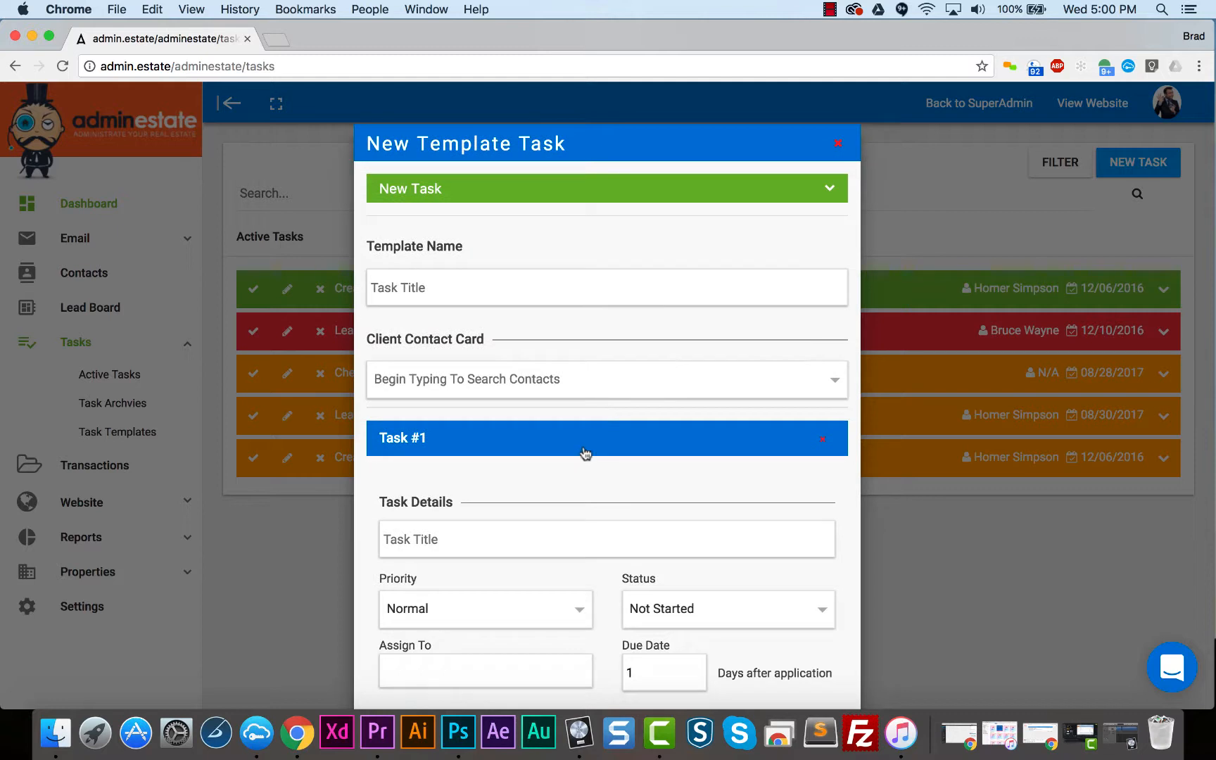
pyautogui.write('New Listing')
pyautogui.scroll(-1, 548, 490)
pyautogui.scroll(-5, 548, 491)
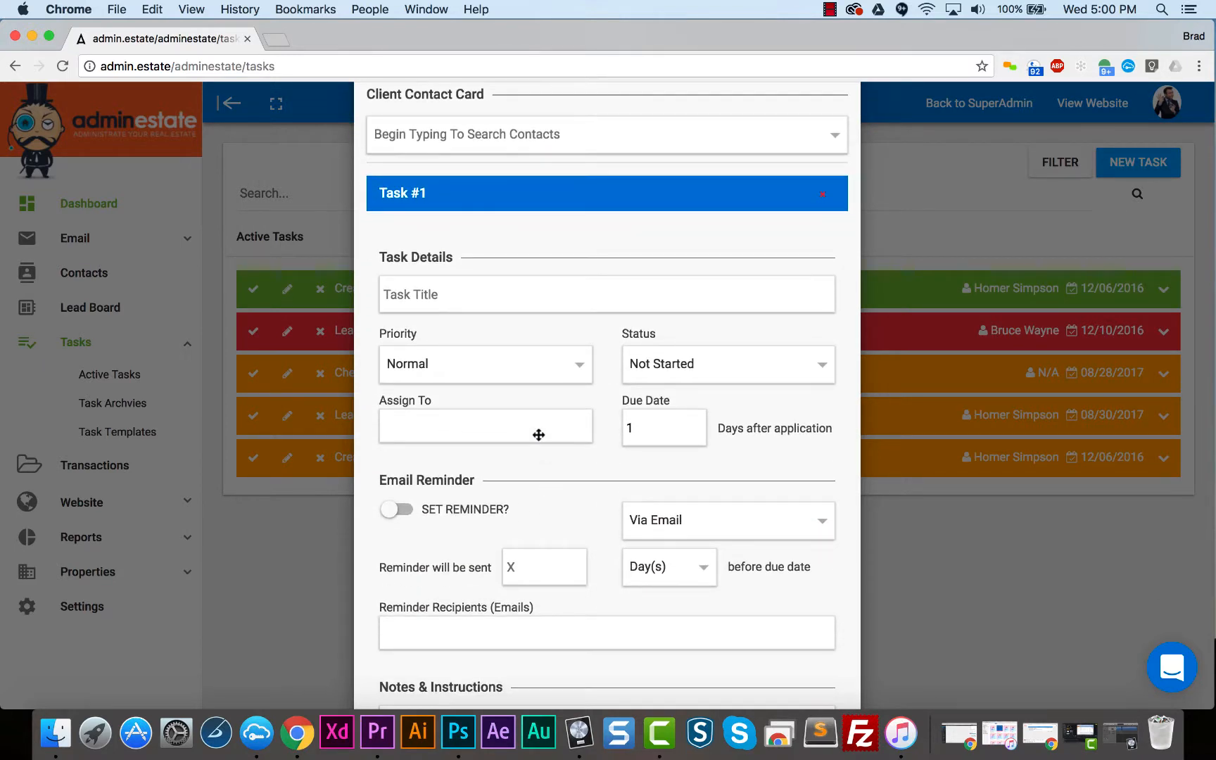
pyautogui.click(510, 299)
pyautogui.write('Create Flyer')
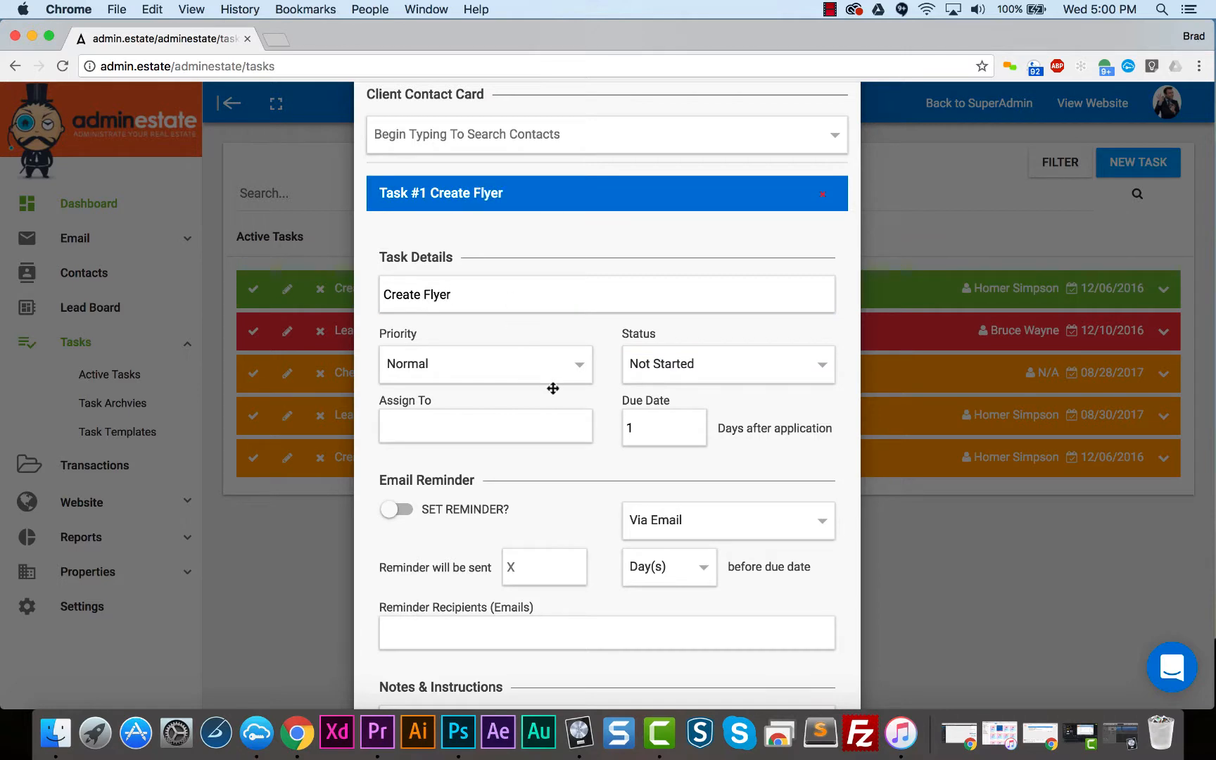
# - Turn on the flyer task's email reminder with the first listed recipient and enter "Create an awesome flyer" as its instructions
pyautogui.scroll(-5, 599, 404)
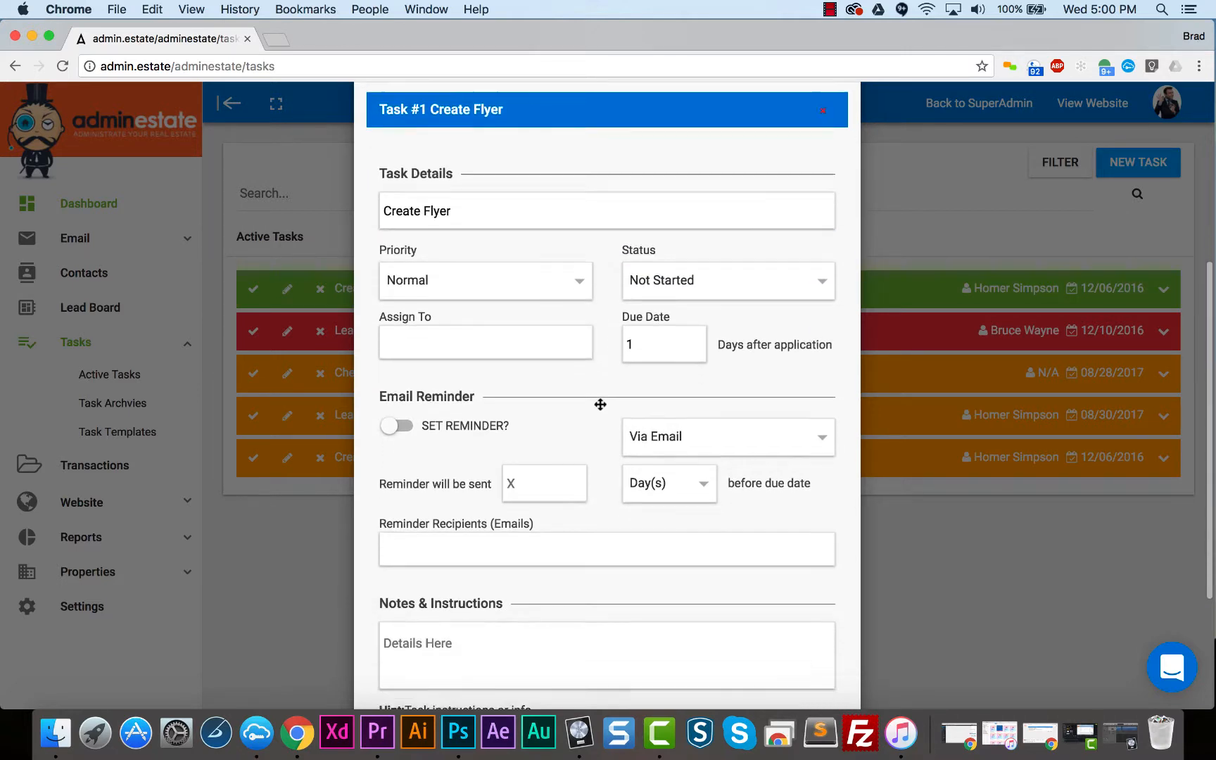
pyautogui.click(405, 374)
pyautogui.scroll(-4, 406, 374)
pyautogui.click(406, 374)
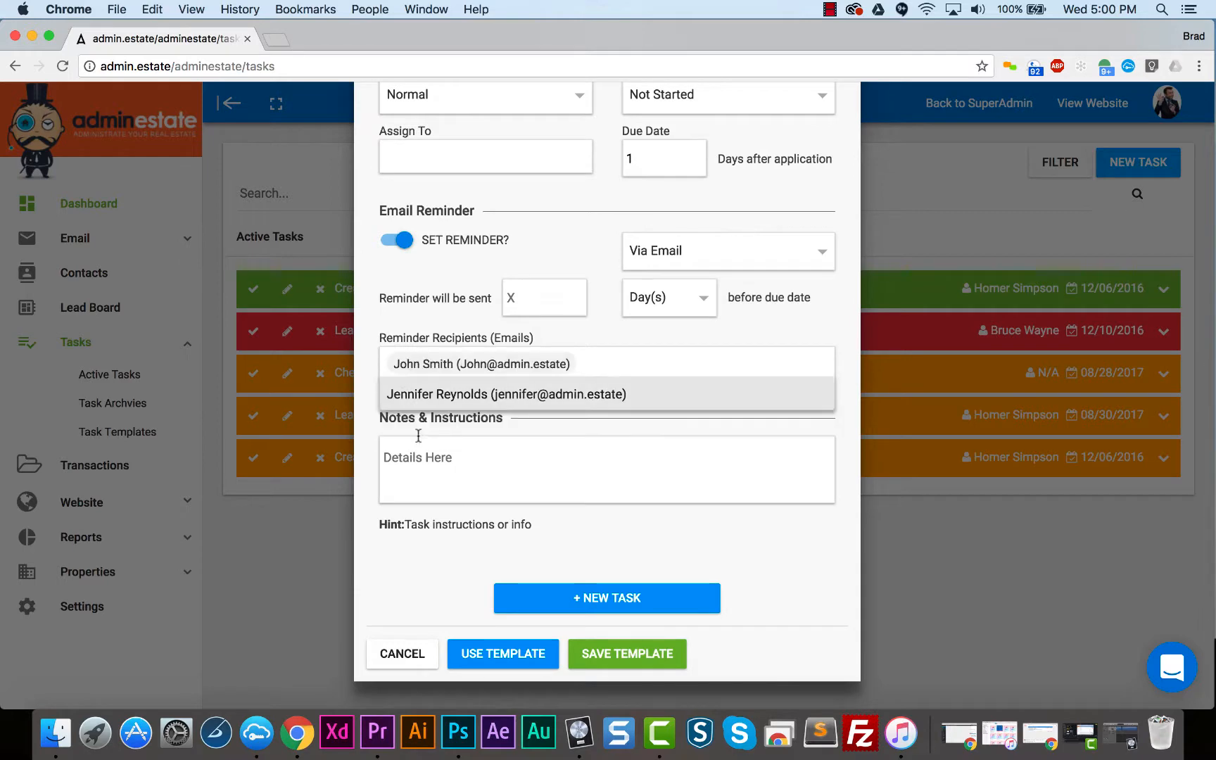
pyautogui.click(429, 470)
pyautogui.write('Create an awesome flyer')
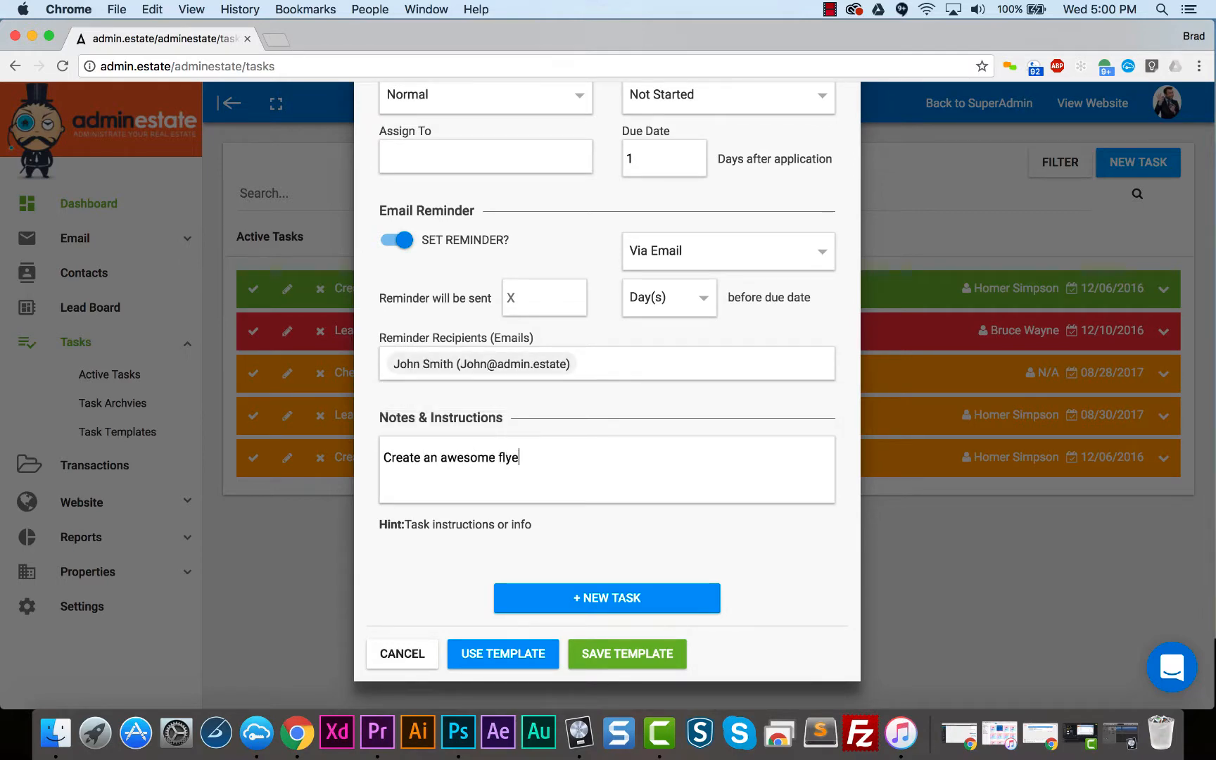
# - Add a second task titled "Get Professional Photos" to the template
pyautogui.click(597, 599)
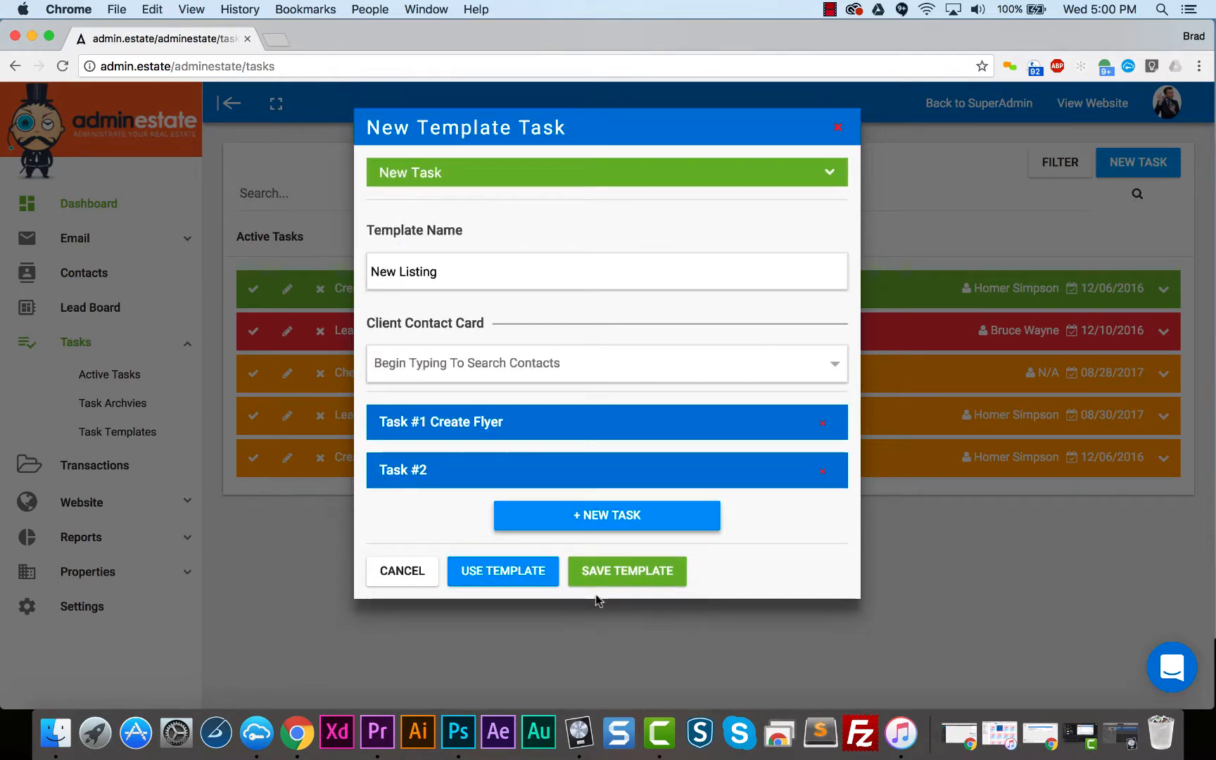
pyautogui.click(603, 475)
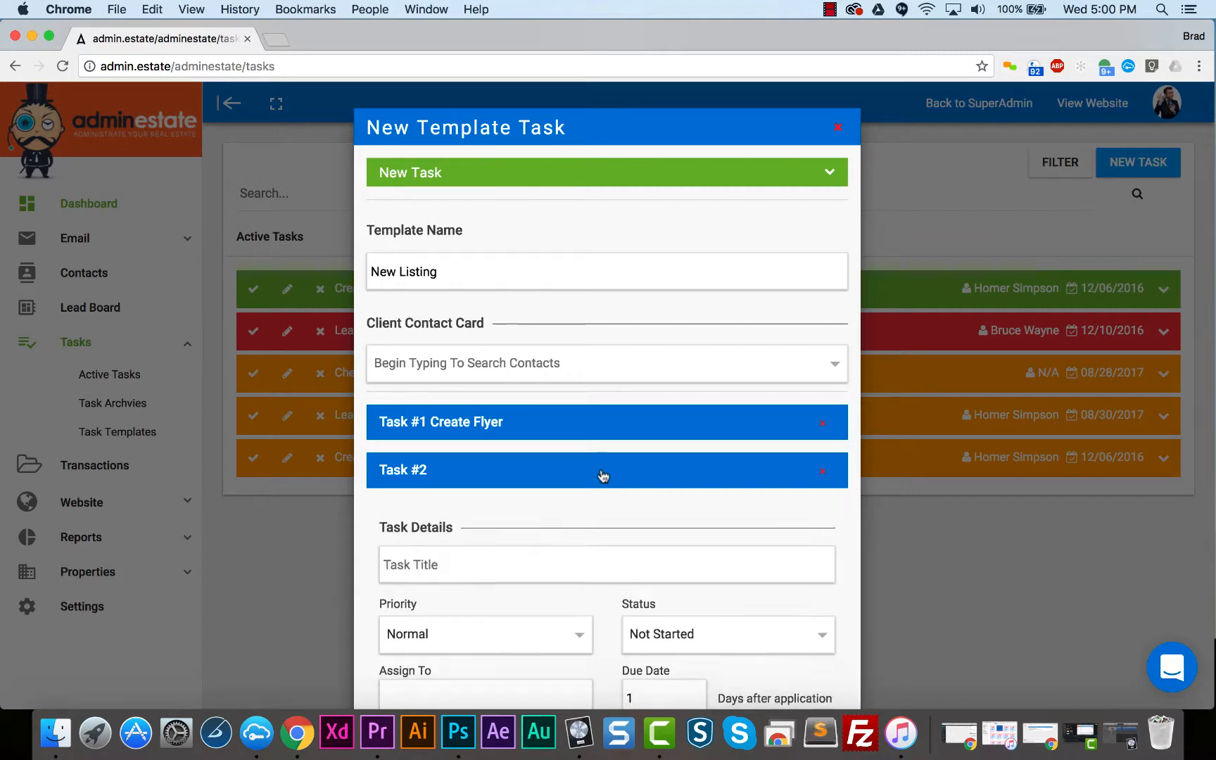
pyautogui.click(566, 580)
pyautogui.write('Get Professional Photos')
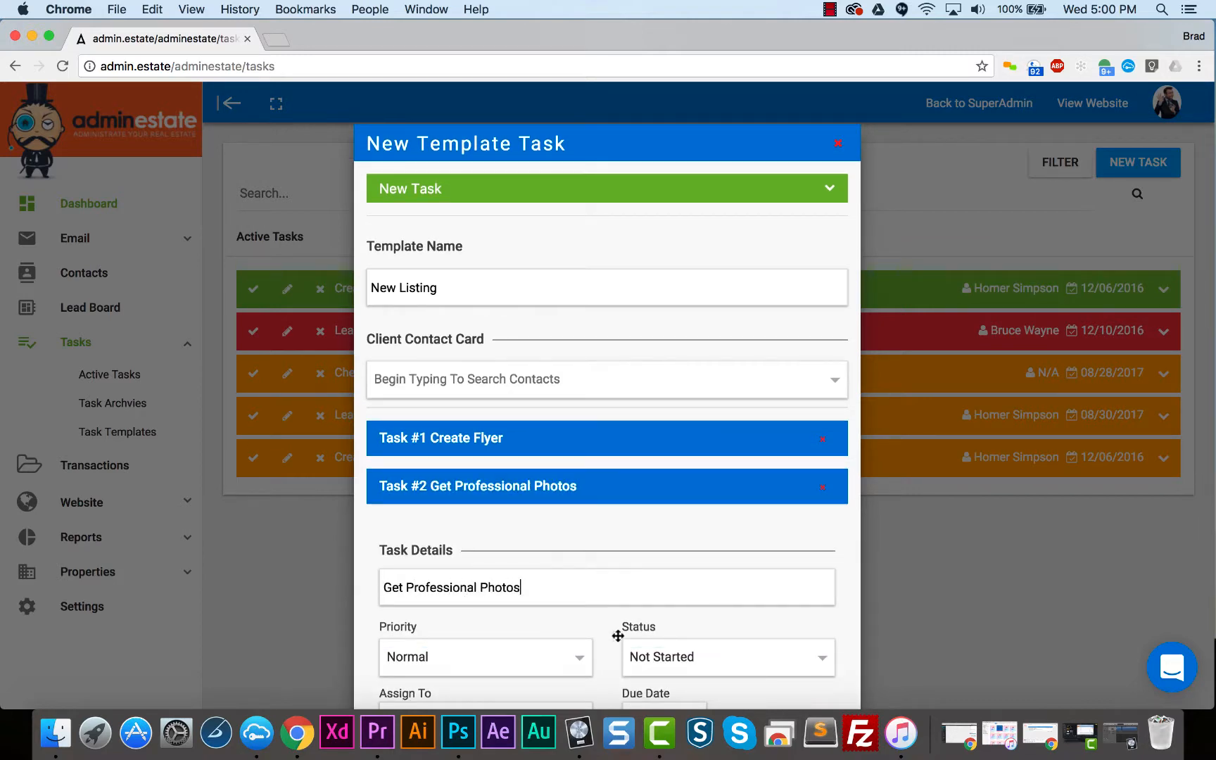
# - Add a third task titled "Put sign on property" to the template
pyautogui.scroll(-5, 617, 637)
pyautogui.scroll(-3, 617, 638)
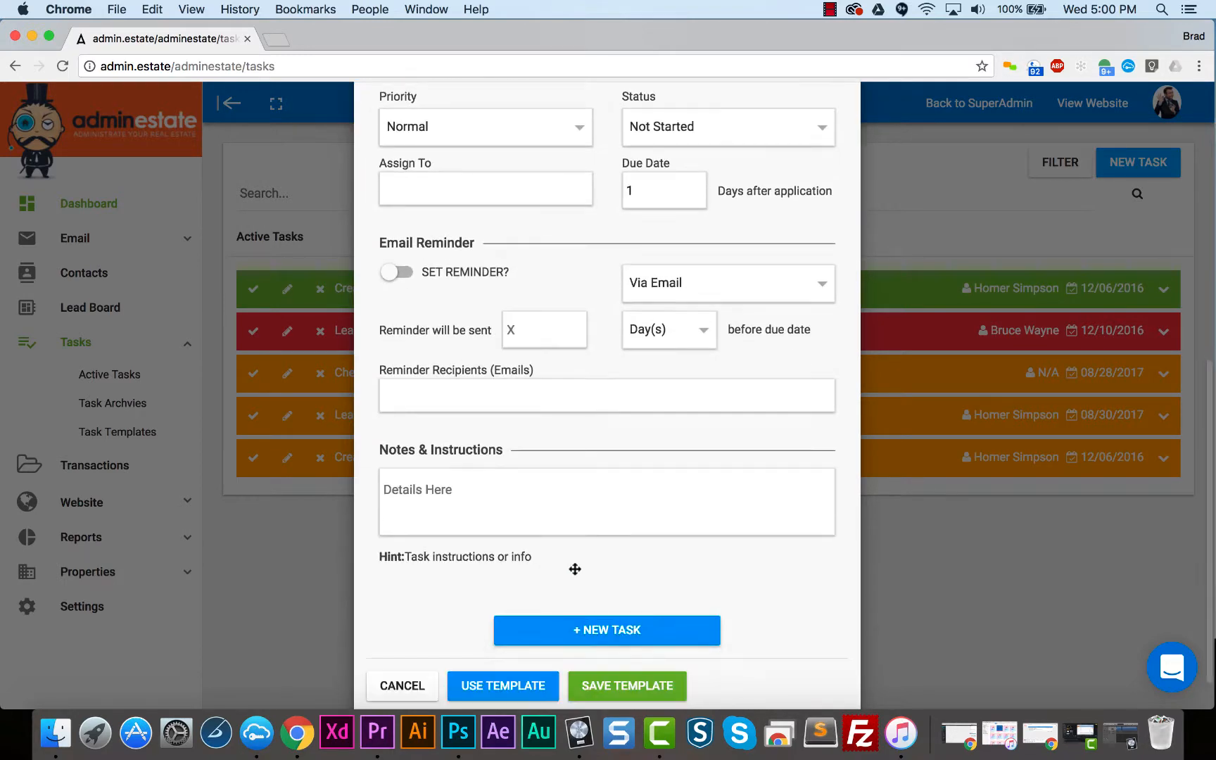
pyautogui.click(576, 630)
pyautogui.scroll(3, 524, 354)
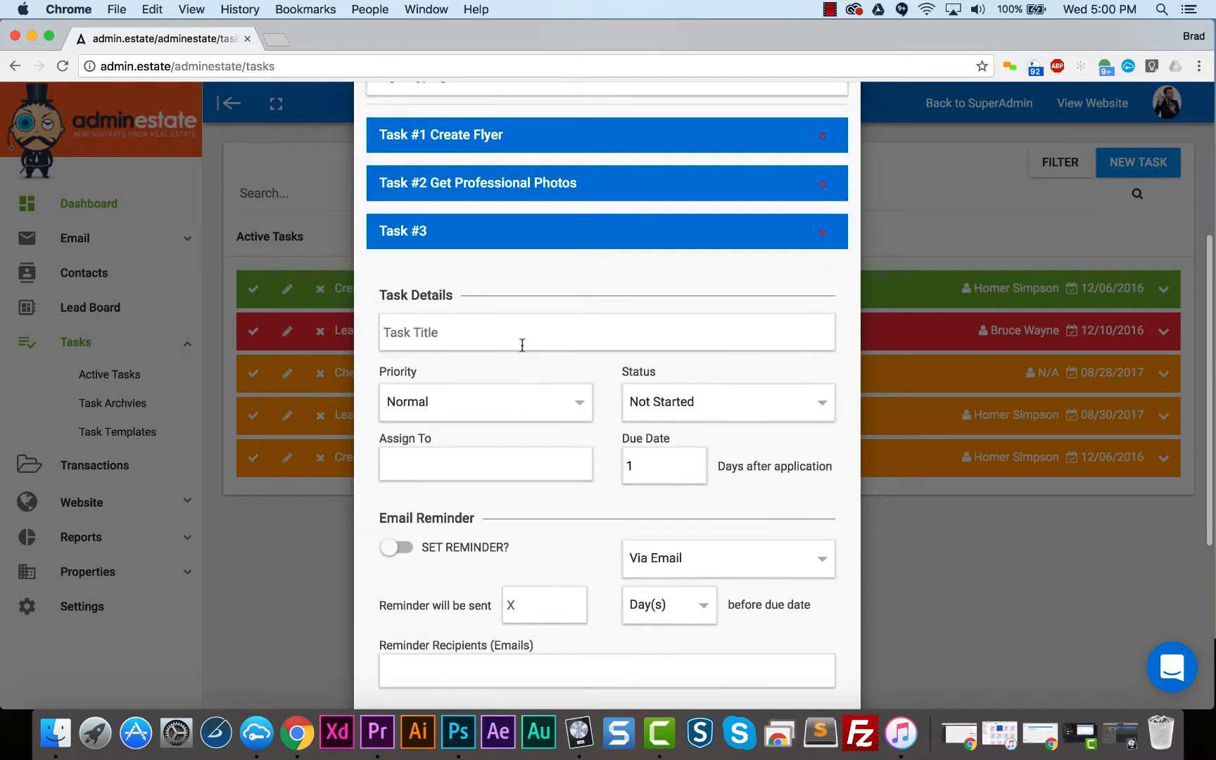
pyautogui.click(522, 344)
pyautogui.write('Put sign on Proeprty')
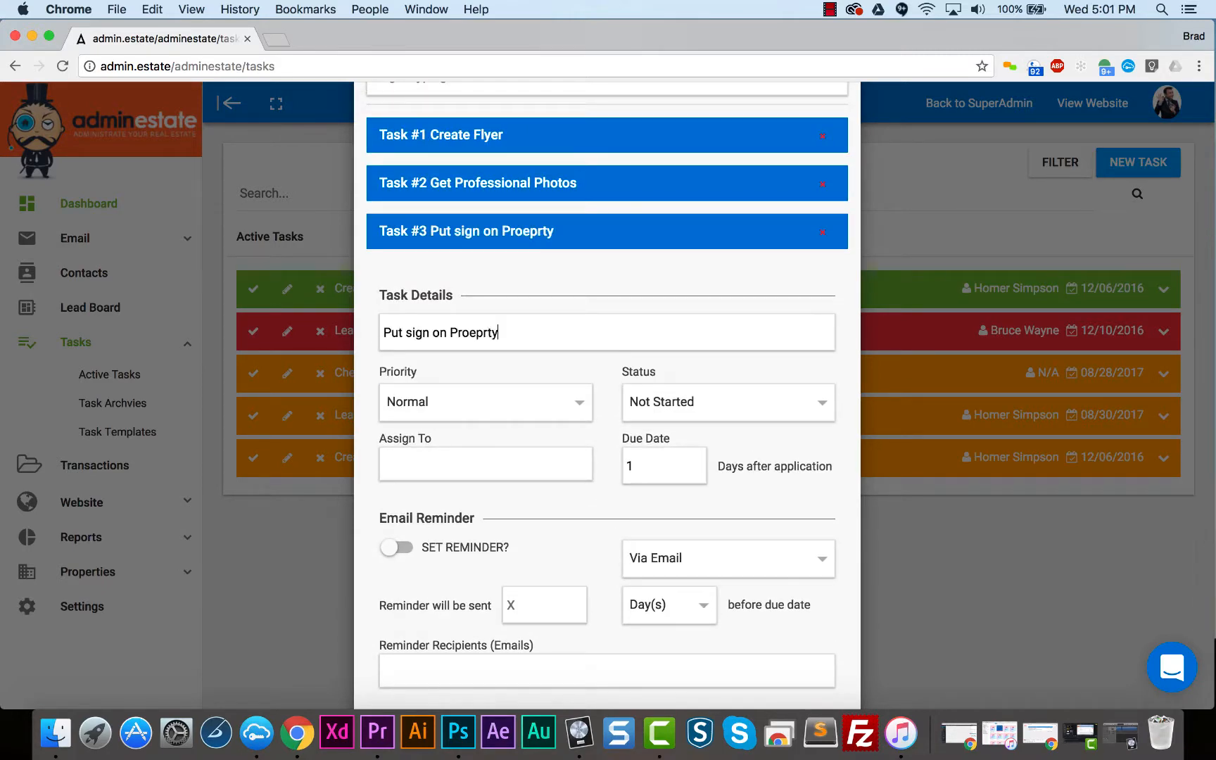
pyautogui.press('BackSpace')
pyautogui.press('BackSpace')
pyautogui.press('BackSpace')
pyautogui.press('BackSpace')
pyautogui.press('BackSpace')
pyautogui.press('BackSpace')
pyautogui.press('BackSpace')
pyautogui.press('BackSpace')
pyautogui.write('pe')
pyautogui.press('BackSpace')
pyautogui.write('roperty')
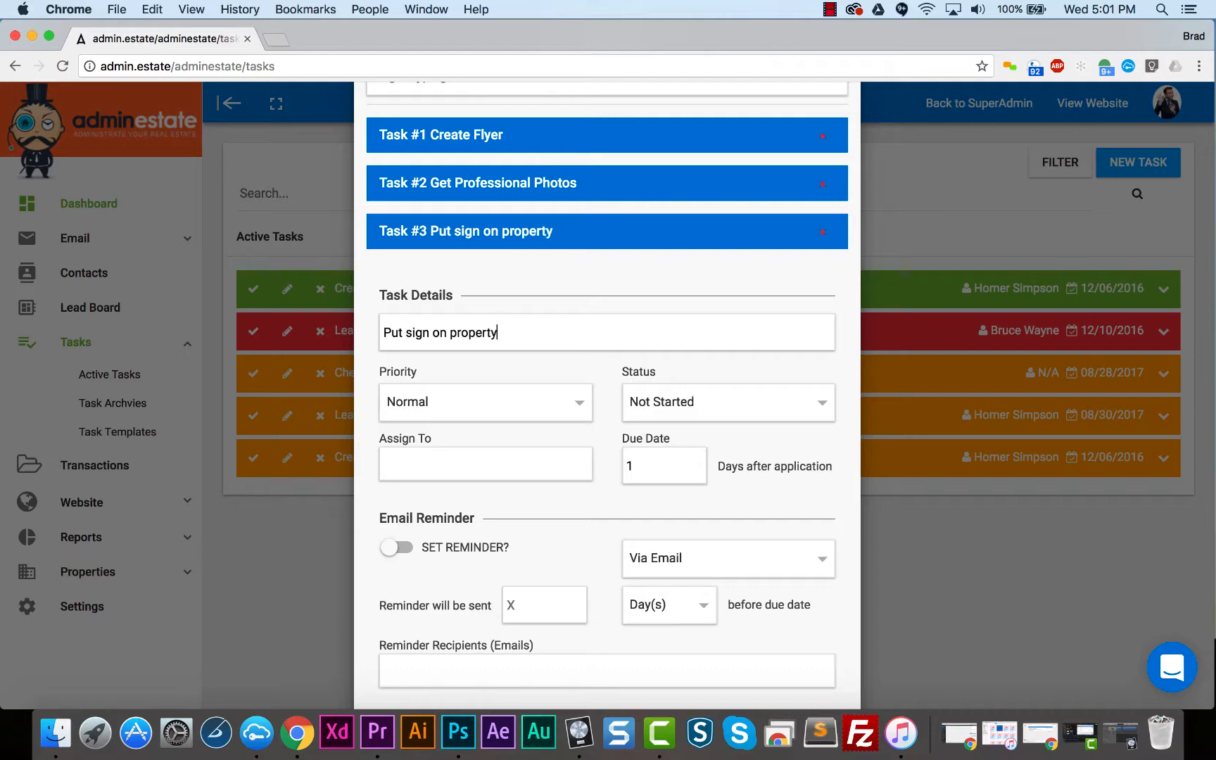
# - Collapse the third task's details and save the New Listing template
pyautogui.scroll(-5, 590, 535)
pyautogui.scroll(5, 634, 535)
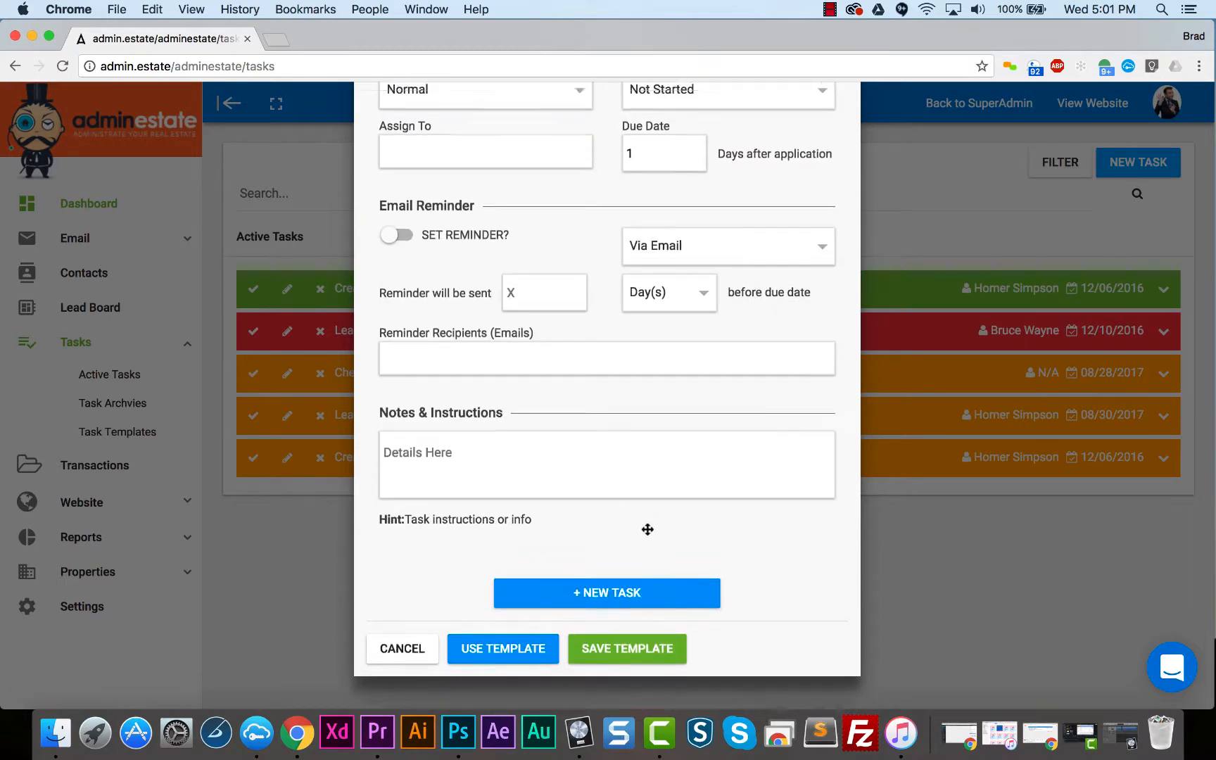
pyautogui.click(636, 521)
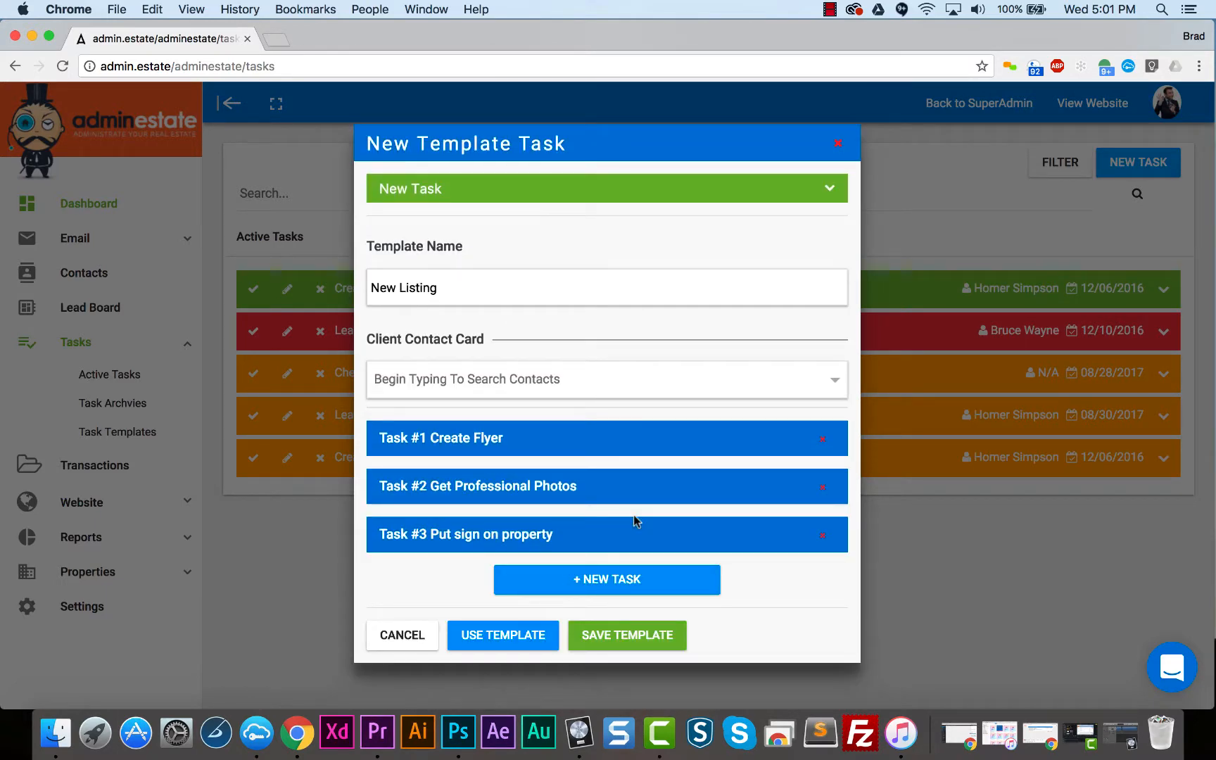
pyautogui.click(606, 635)
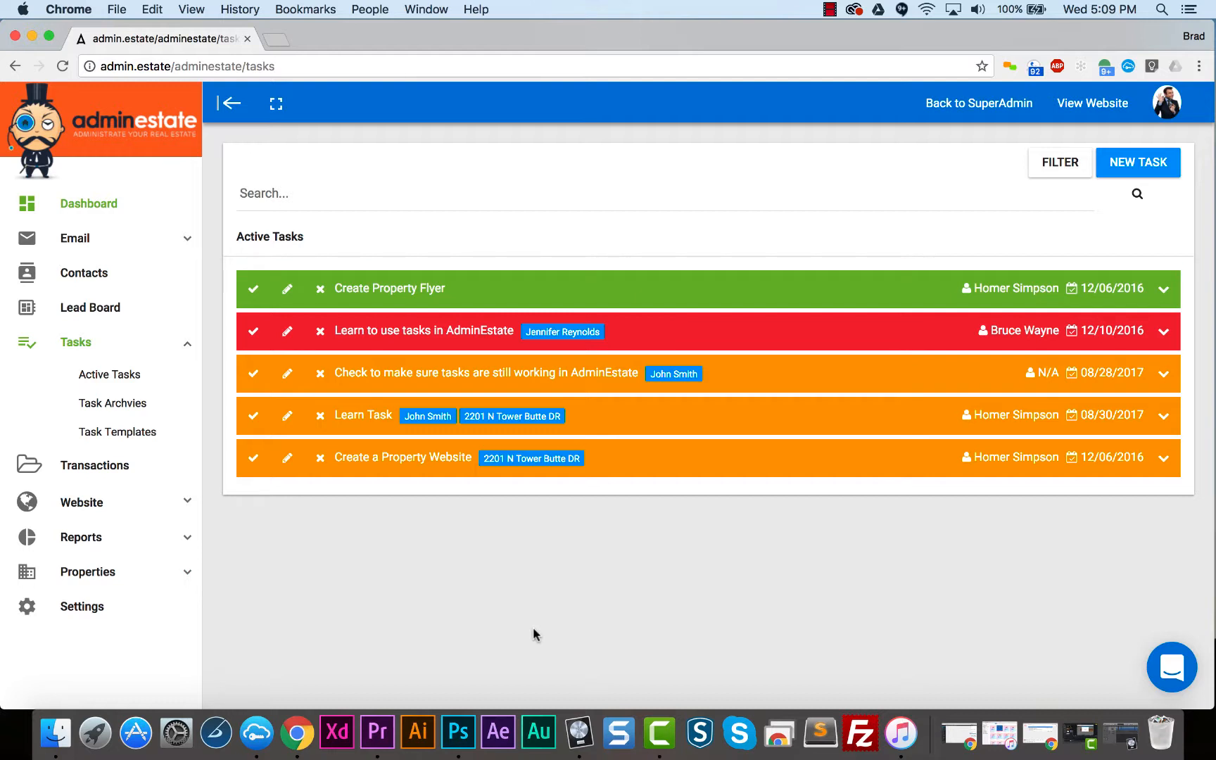
# - Start new tasks from the New Listing Tasks template and link them to the second listed property
pyautogui.click(1115, 171)
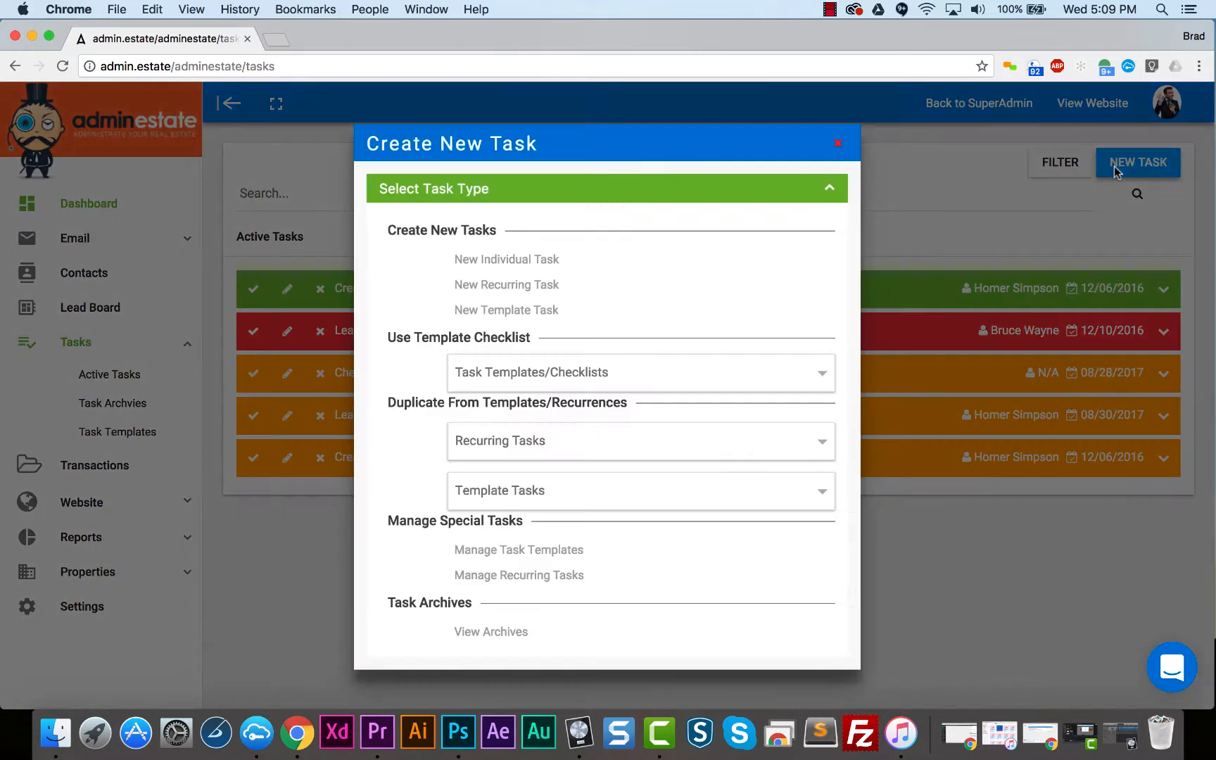
pyautogui.click(795, 366)
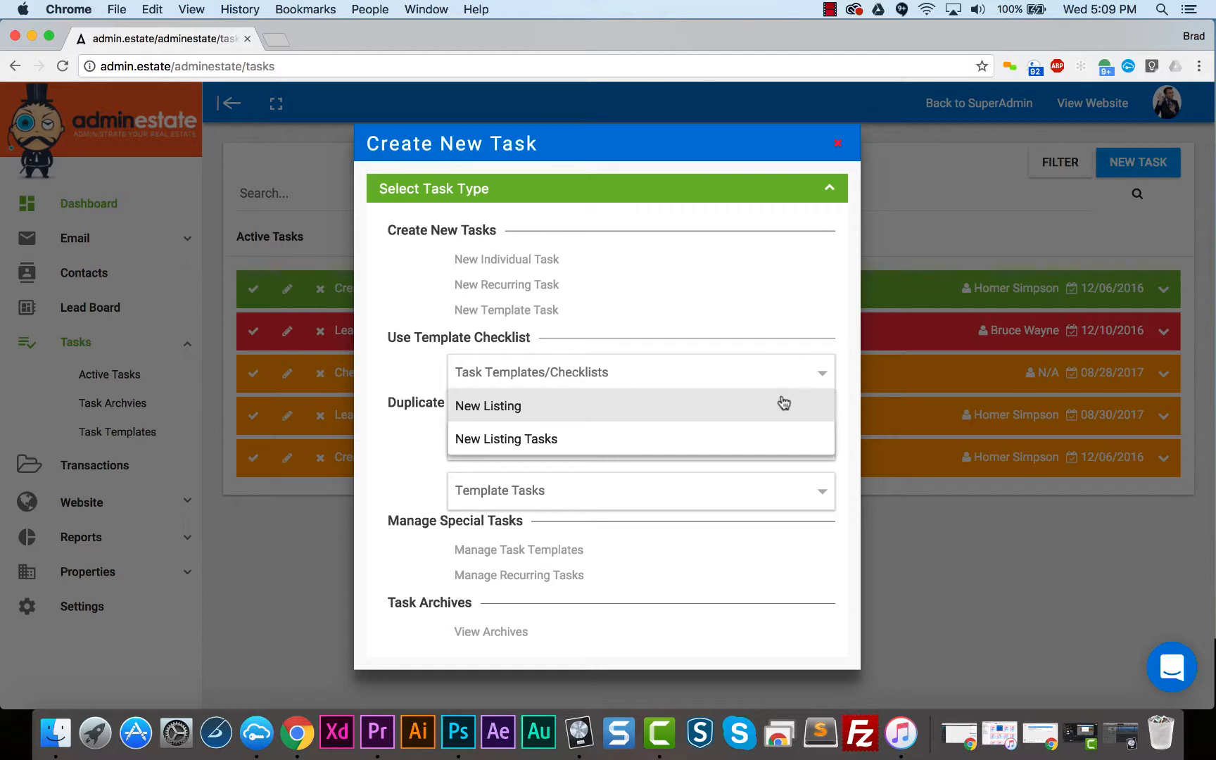
pyautogui.click(767, 442)
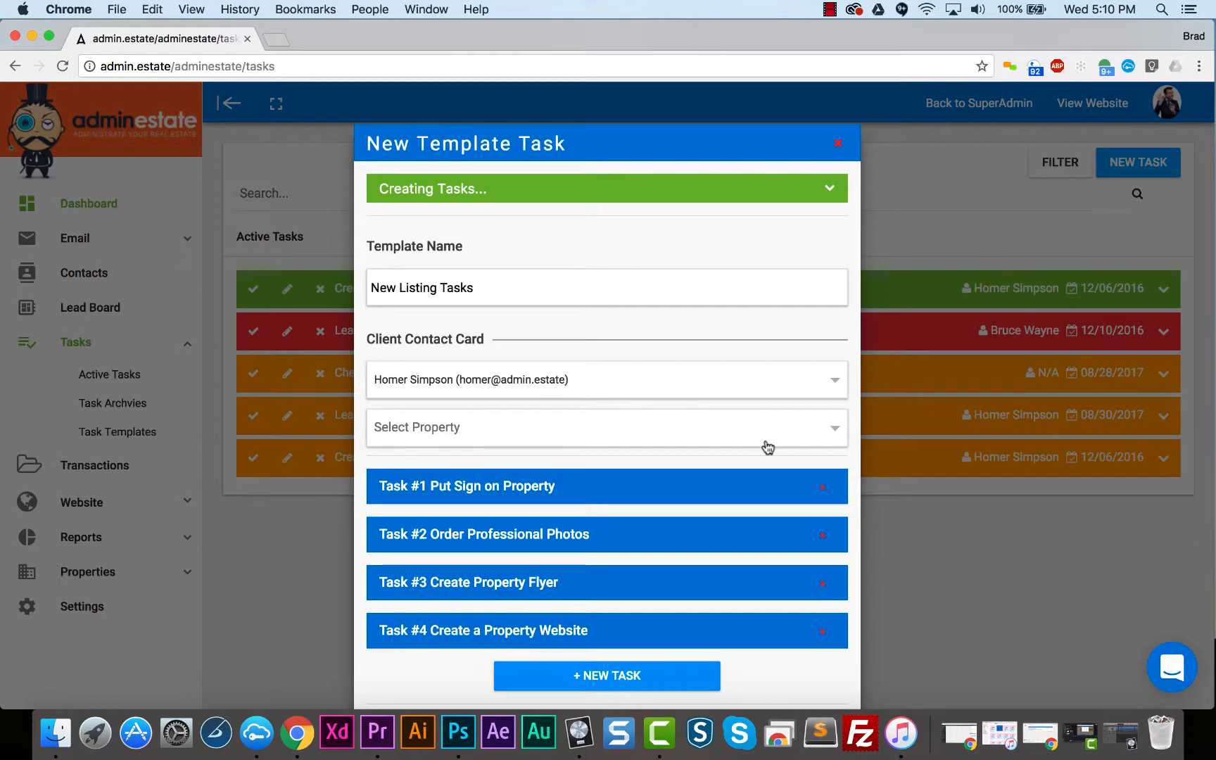
pyautogui.click(744, 435)
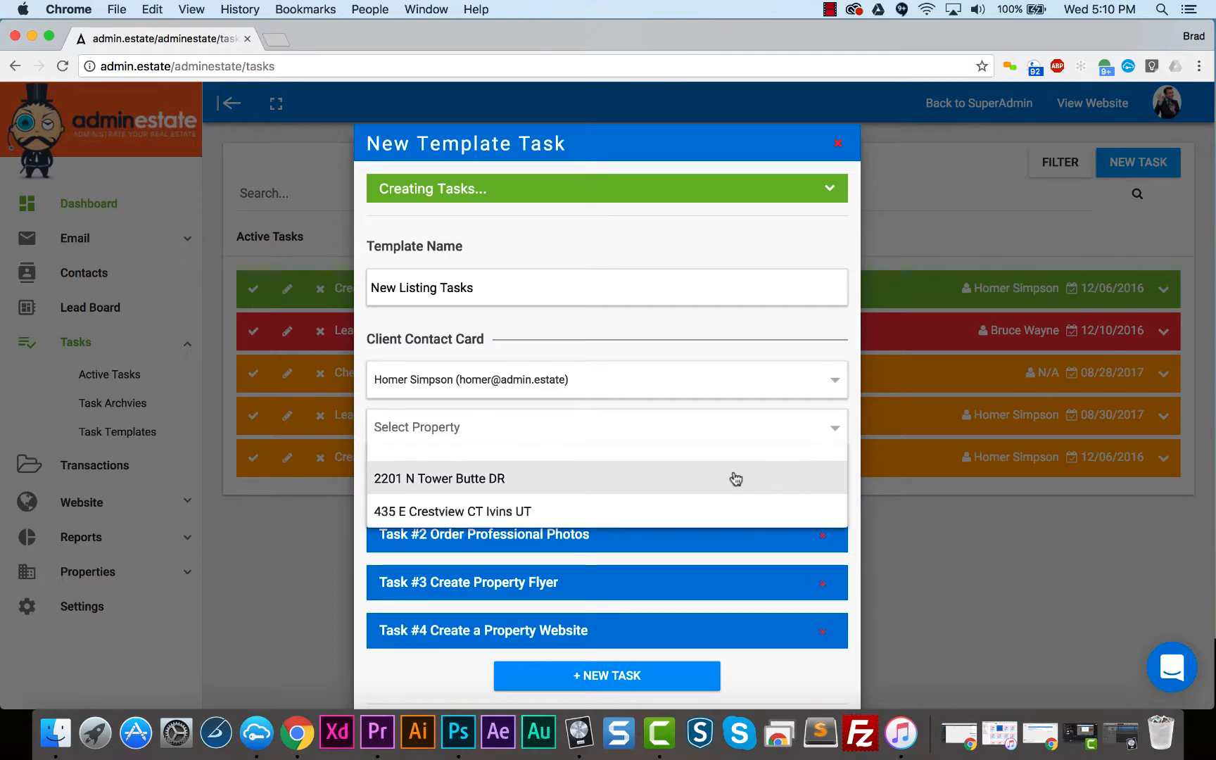
pyautogui.click(723, 508)
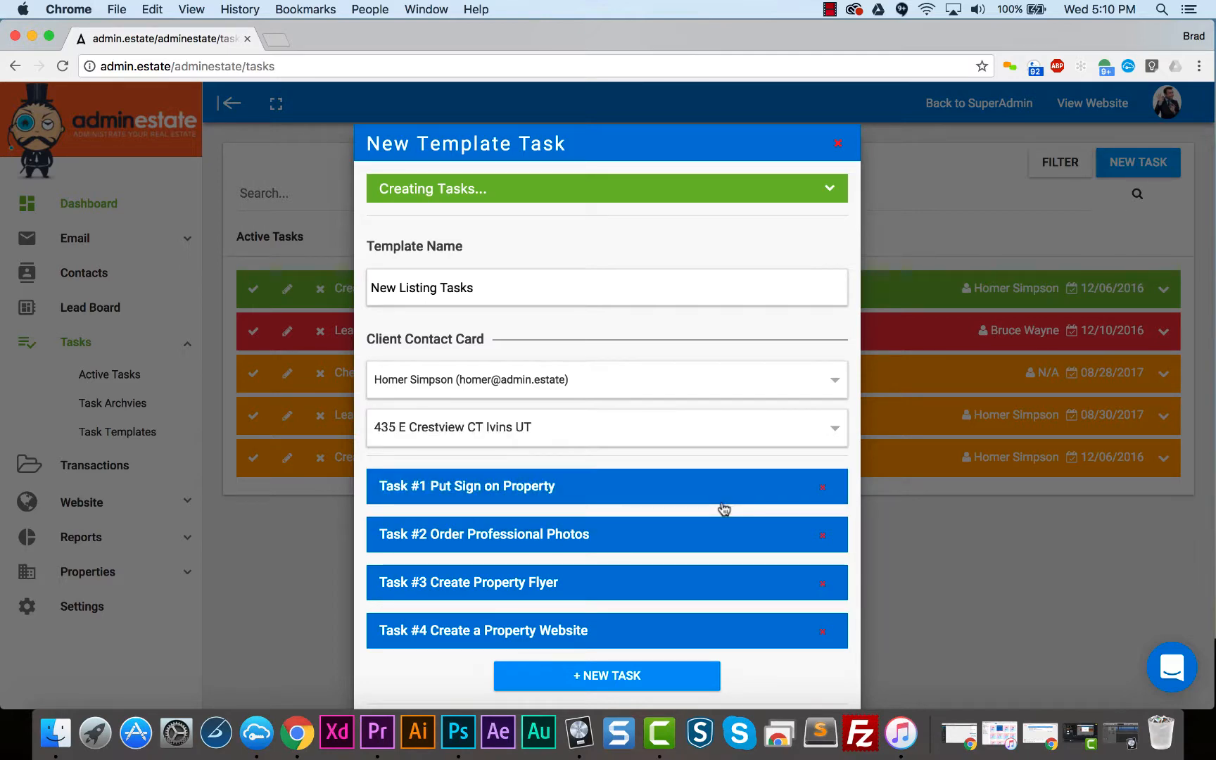
# - Remove the Create Property Flyer task from the checklist and create the remaining tasks using the use-only option, without saving the template
pyautogui.scroll(-2, 723, 508)
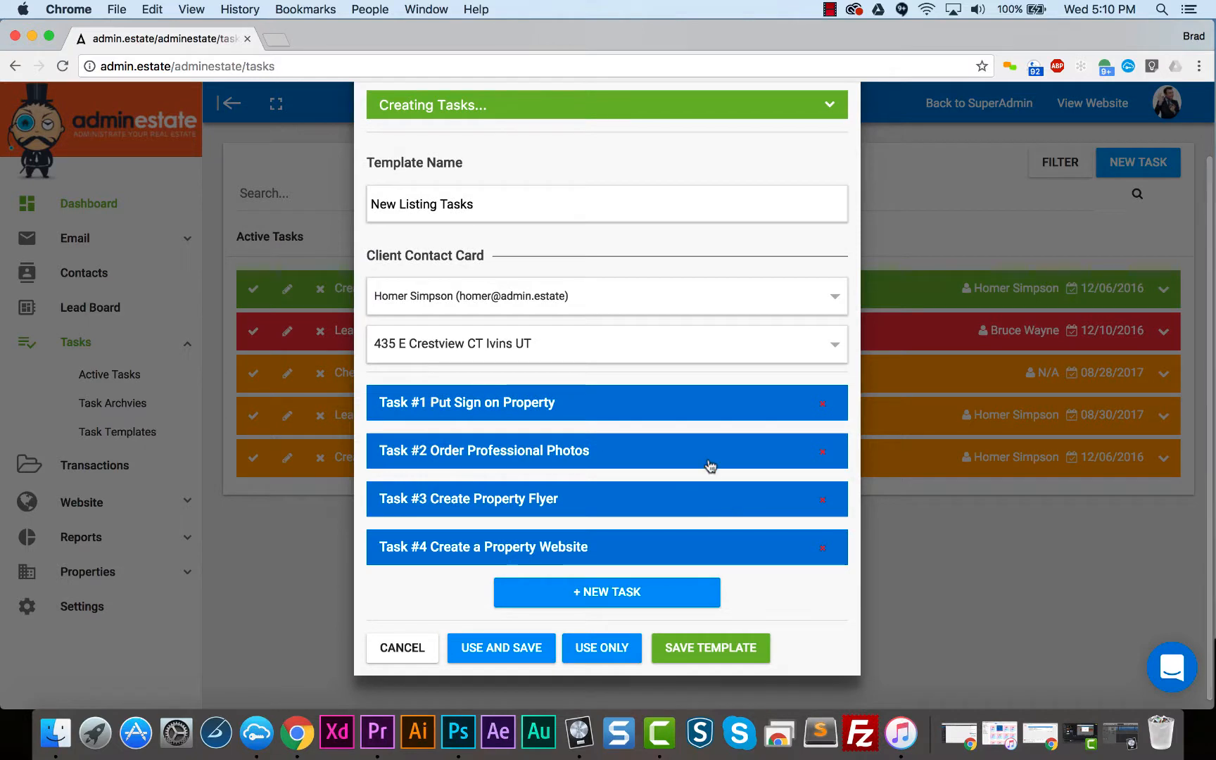
pyautogui.click(819, 501)
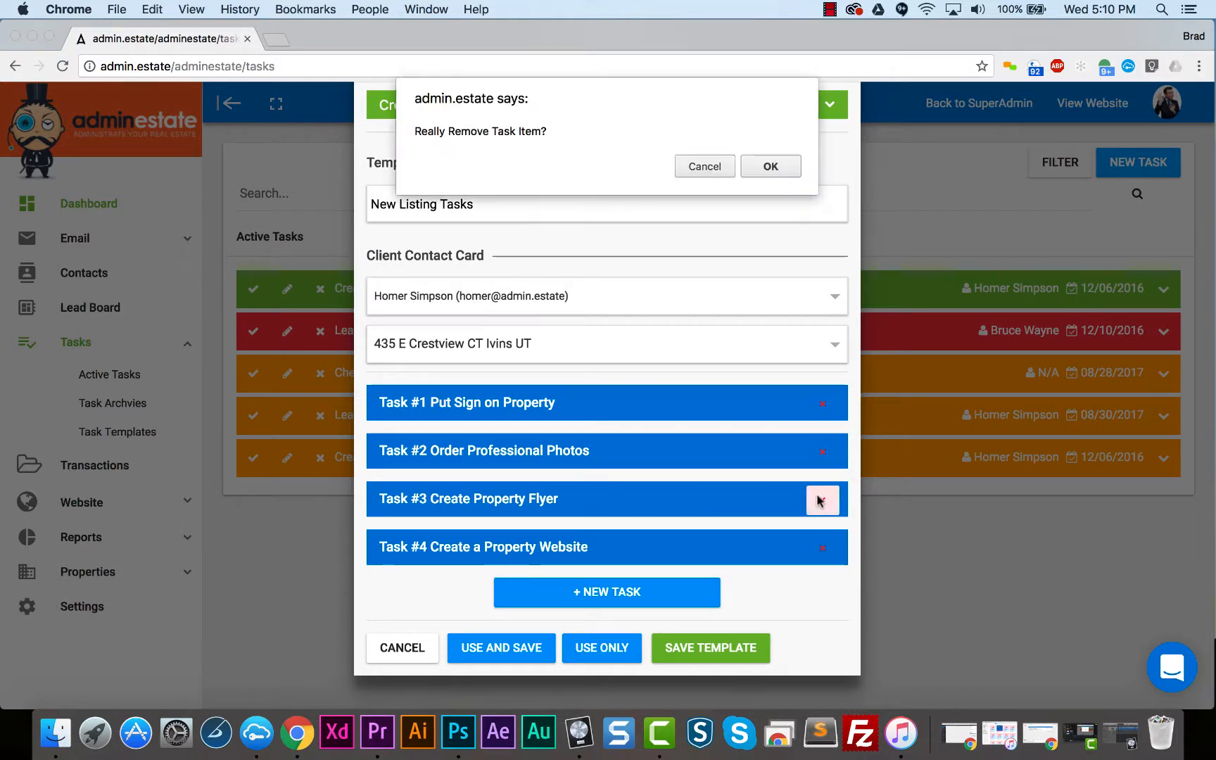
pyautogui.click(768, 168)
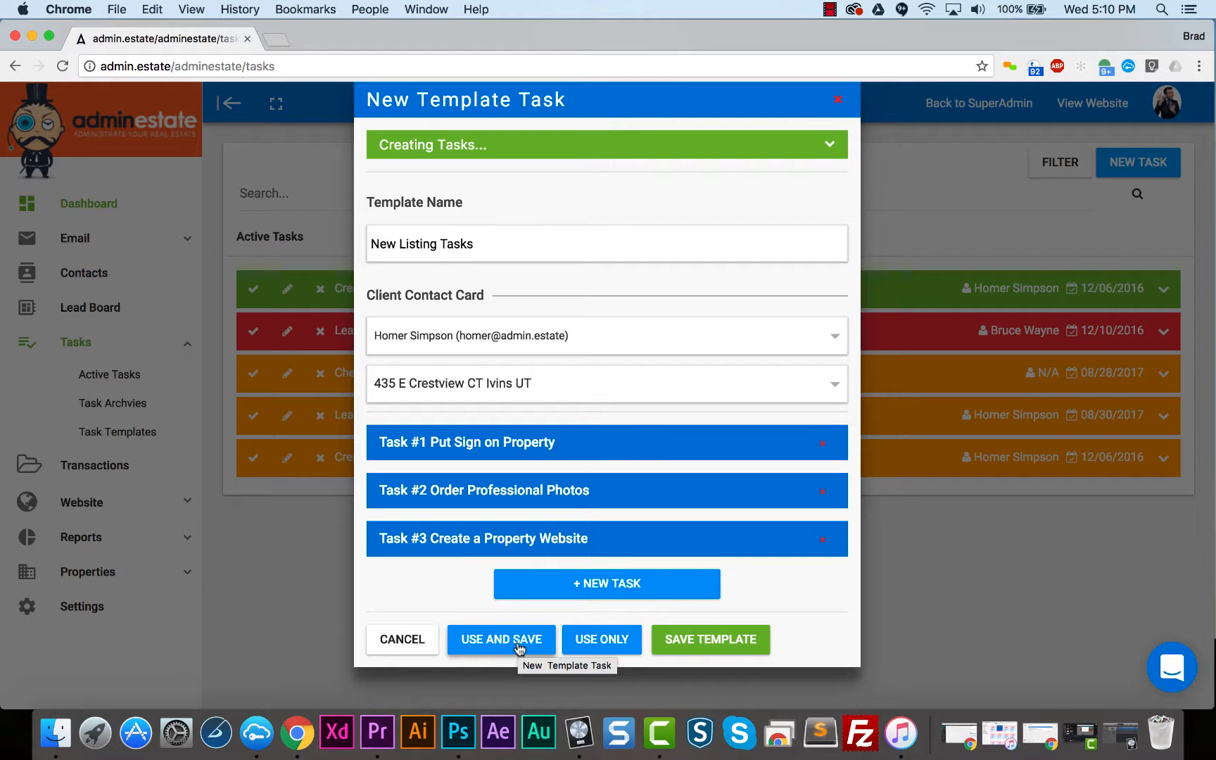
pyautogui.click(584, 642)
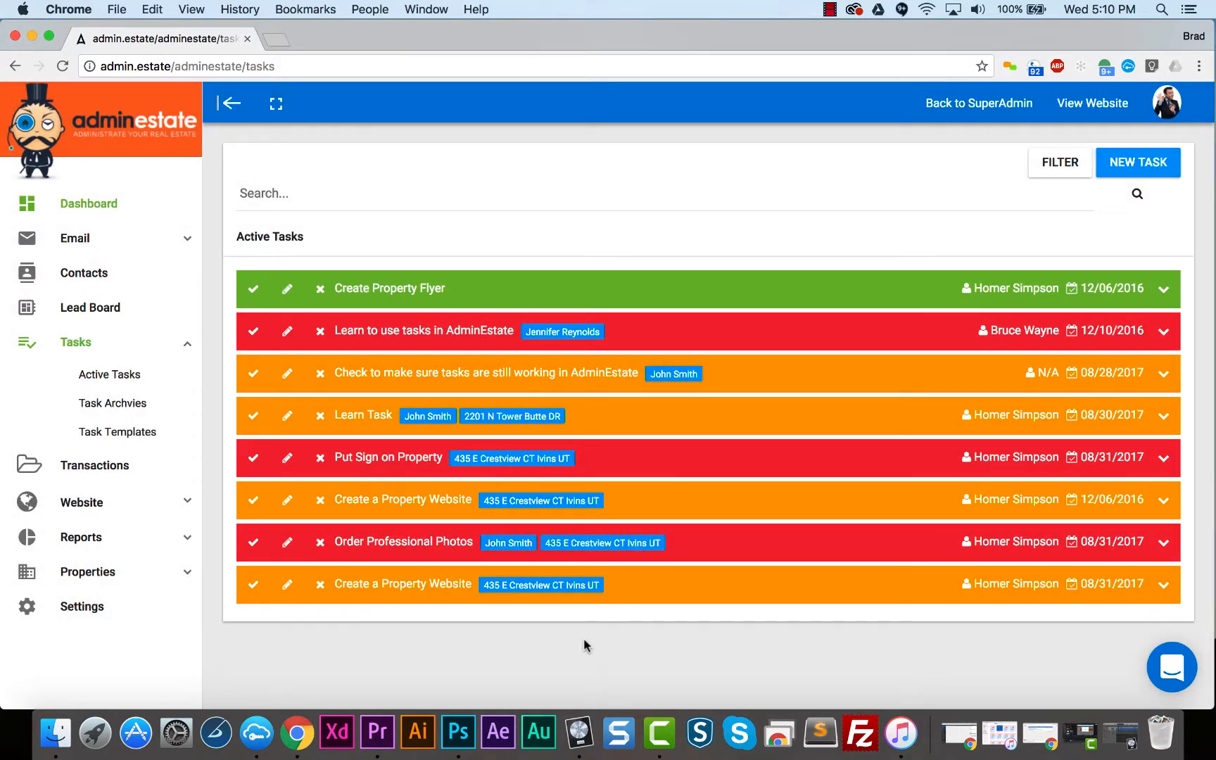
# - Delete the New Listing template from the task templates page, choosing full deletion rather than archiving
pyautogui.click(111, 437)
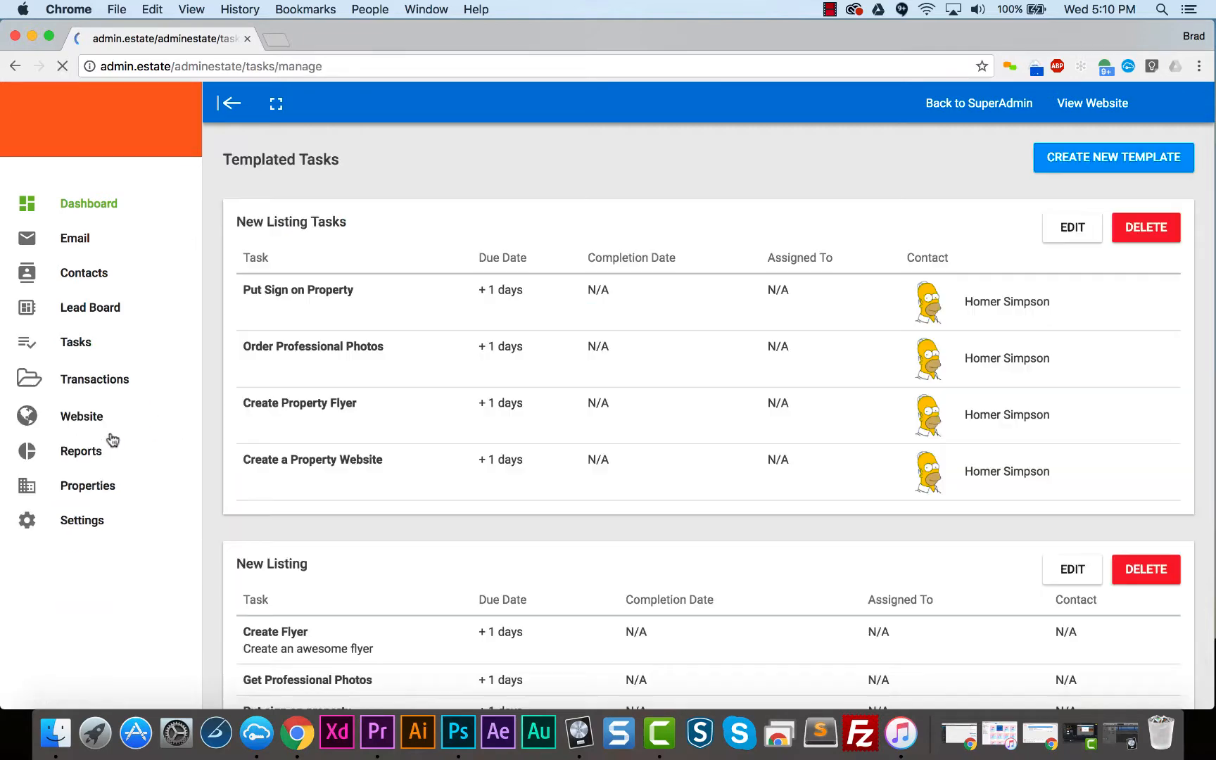
pyautogui.scroll(-5, 496, 402)
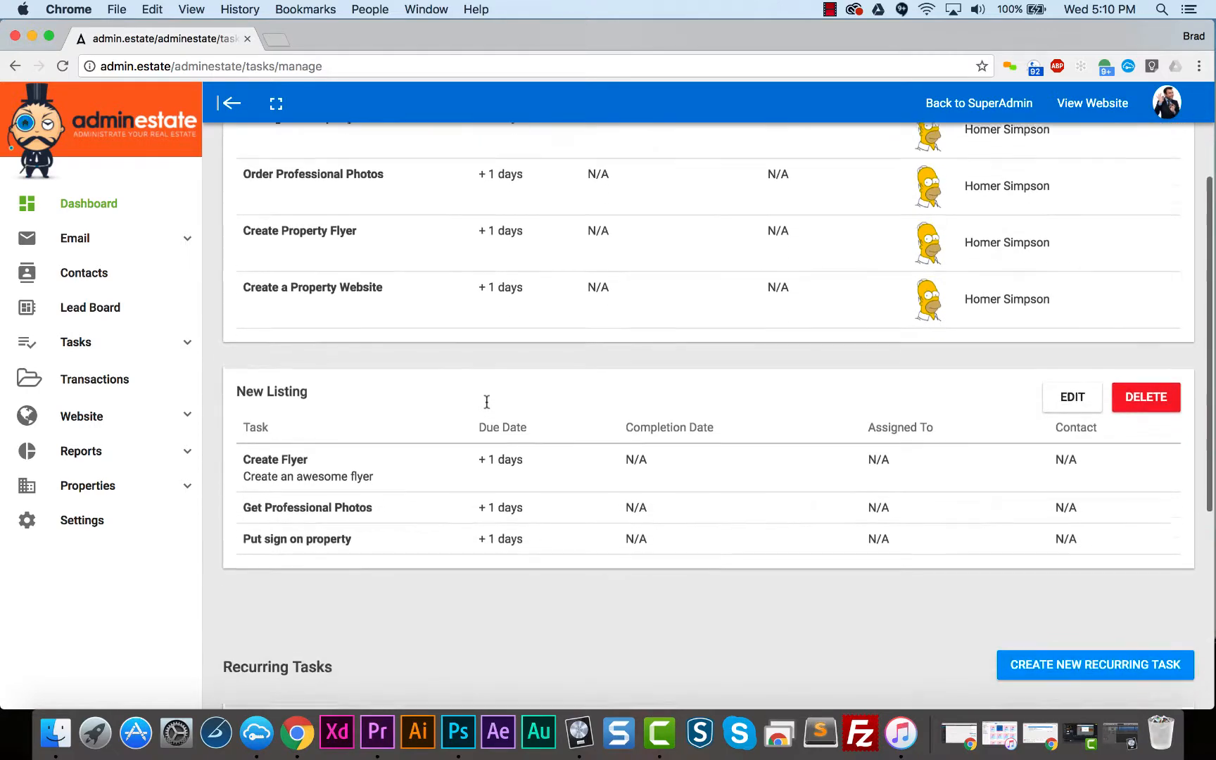
pyautogui.click(1126, 378)
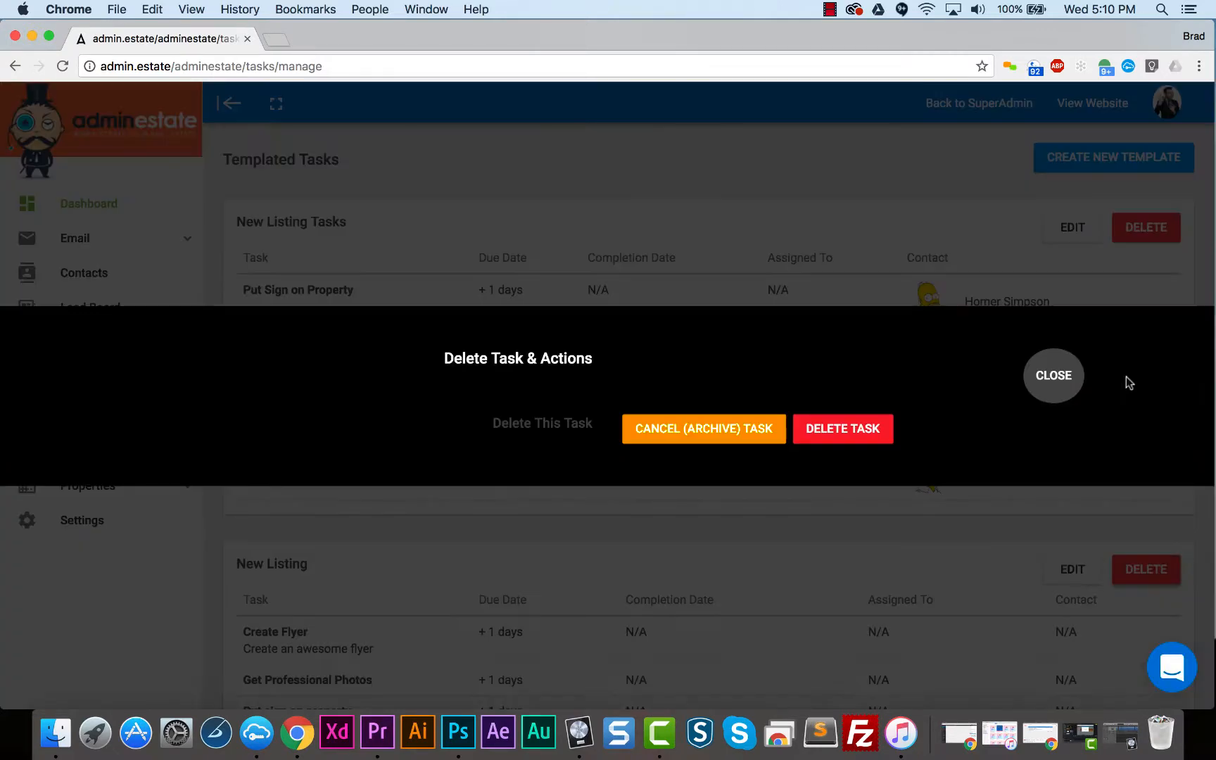
pyautogui.click(833, 430)
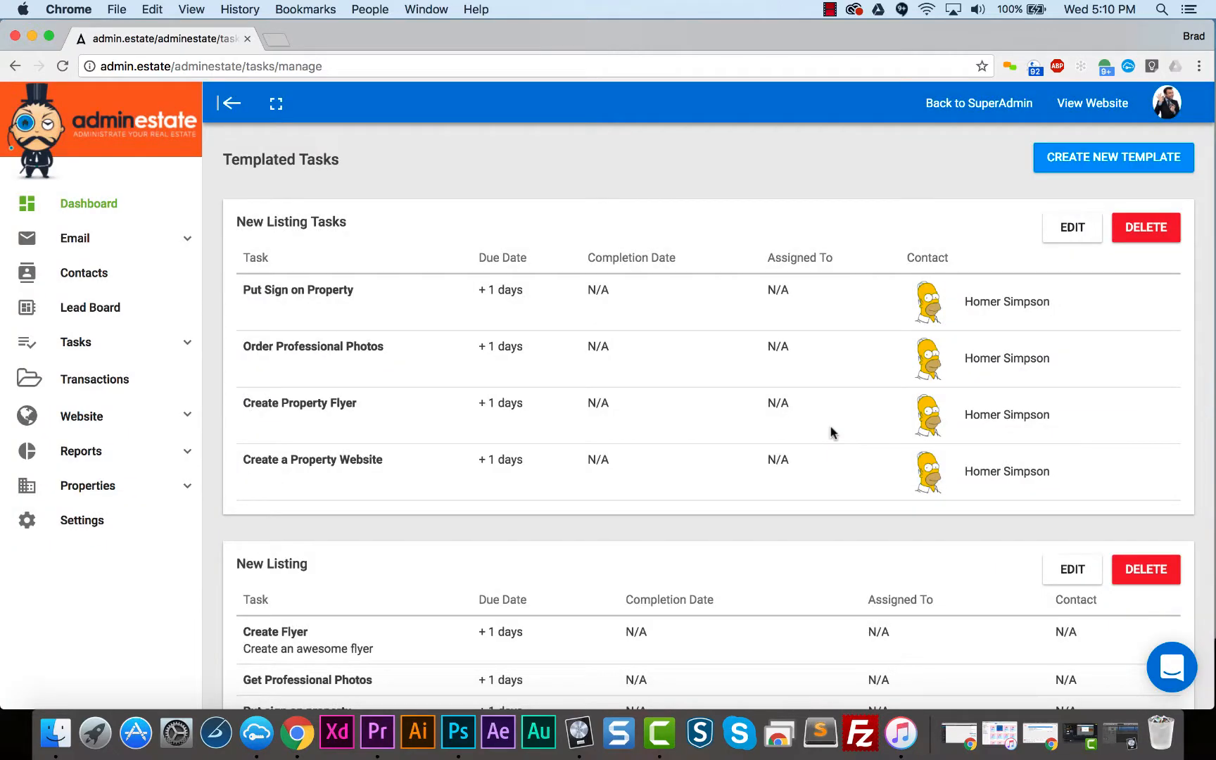